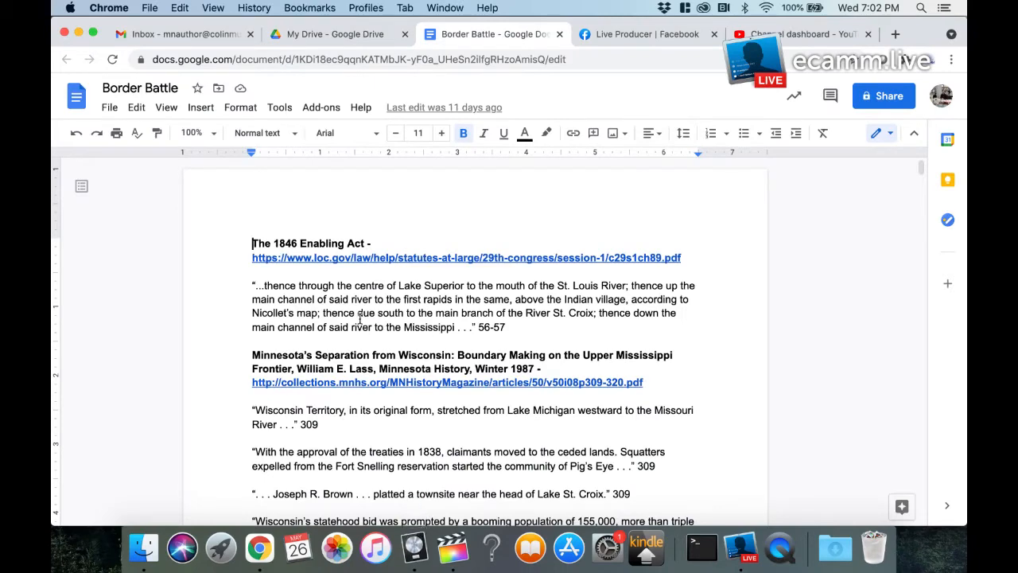
Step: Switch to Logic Pro X and accept Ecamm Live App Audio as the audio device
{"action": "scroll", "coordinate": [341, 318], "scroll_direction": "down", "scroll_amount": 1}
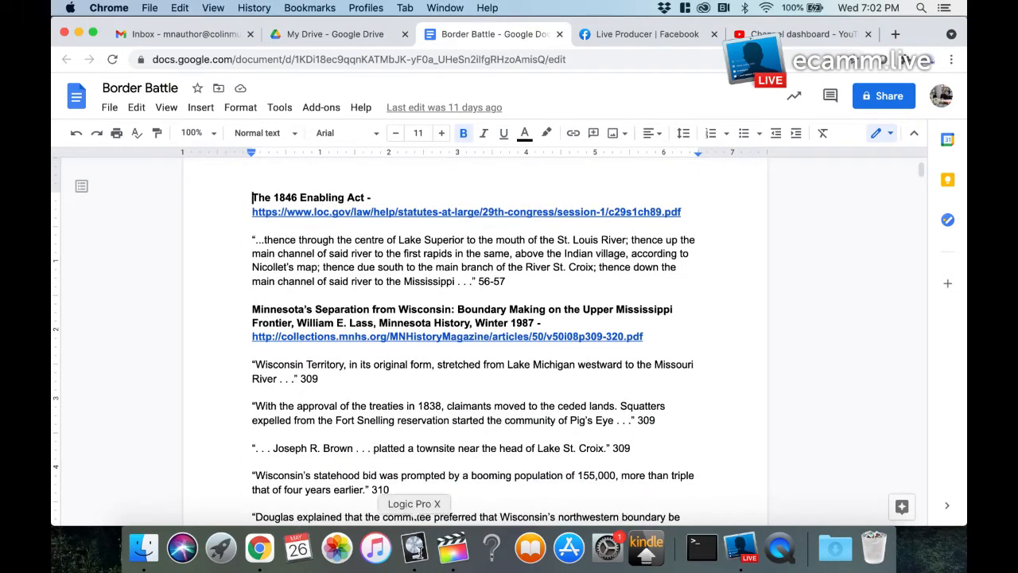
{"action": "left_click", "coordinate": [415, 548]}
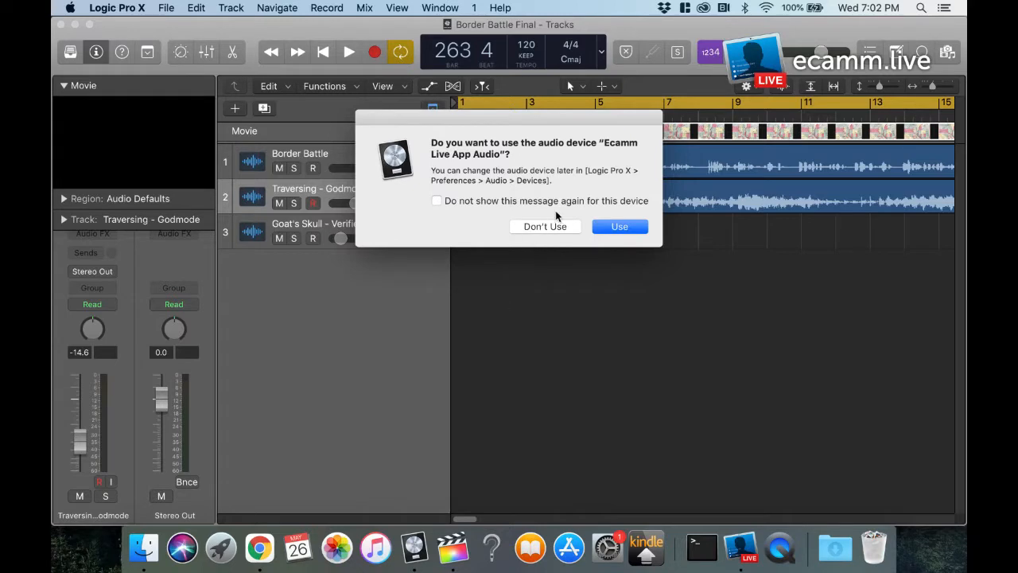
{"action": "left_click", "coordinate": [619, 226]}
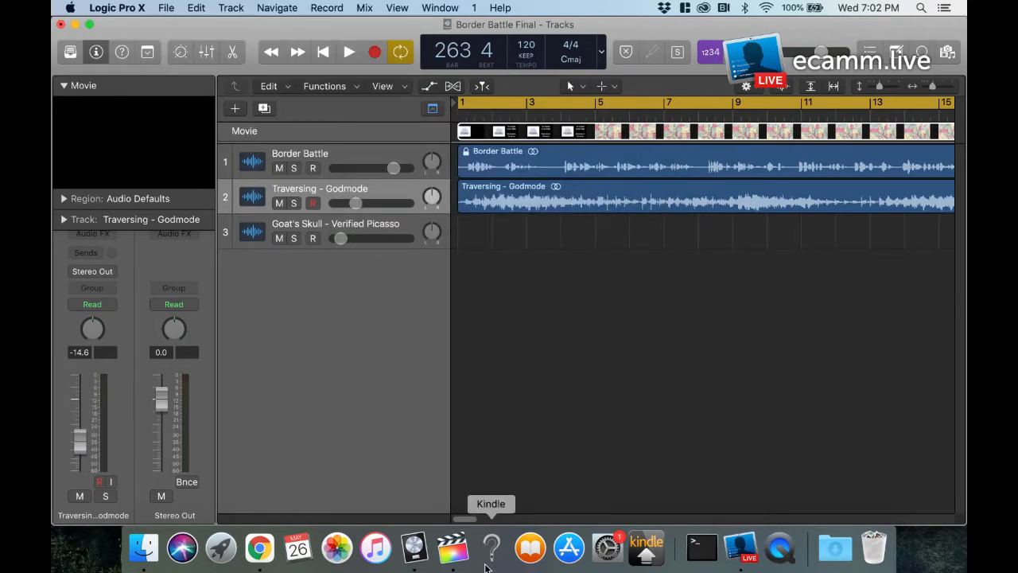
Step: Switch back to Chrome and look through the research quotes and script draft in the Border Battle document
{"action": "left_click", "coordinate": [260, 547]}
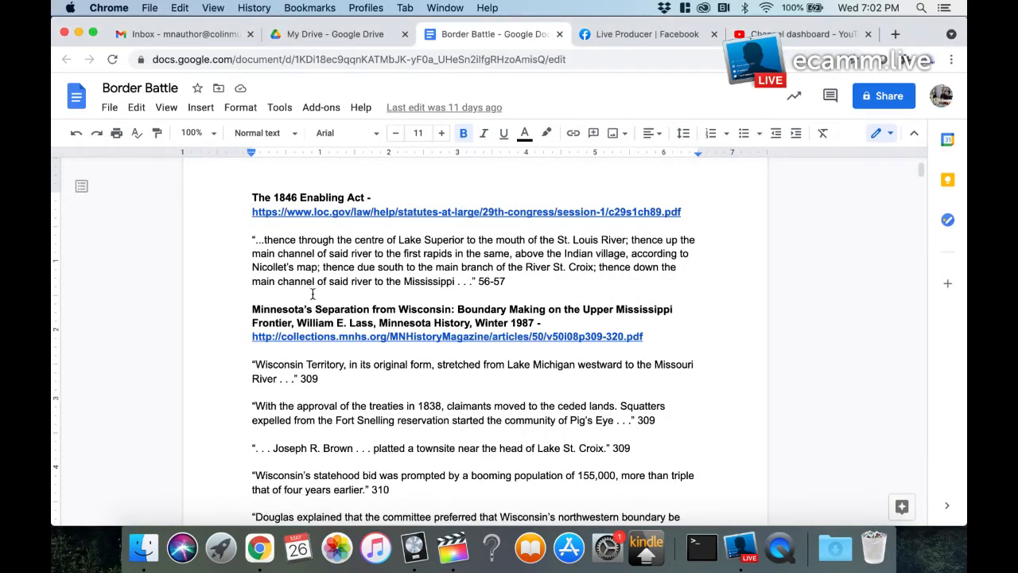
{"action": "scroll", "coordinate": [283, 352], "scroll_direction": "down", "scroll_amount": 5}
{"action": "scroll", "coordinate": [284, 352], "scroll_direction": "down", "scroll_amount": 15}
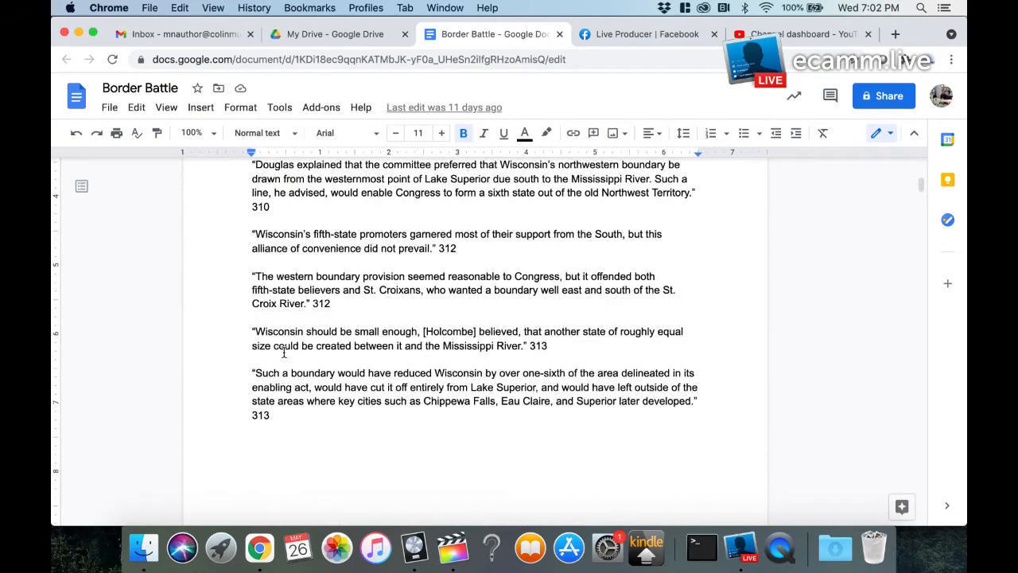
{"action": "scroll", "coordinate": [283, 352], "scroll_direction": "down", "scroll_amount": 20}
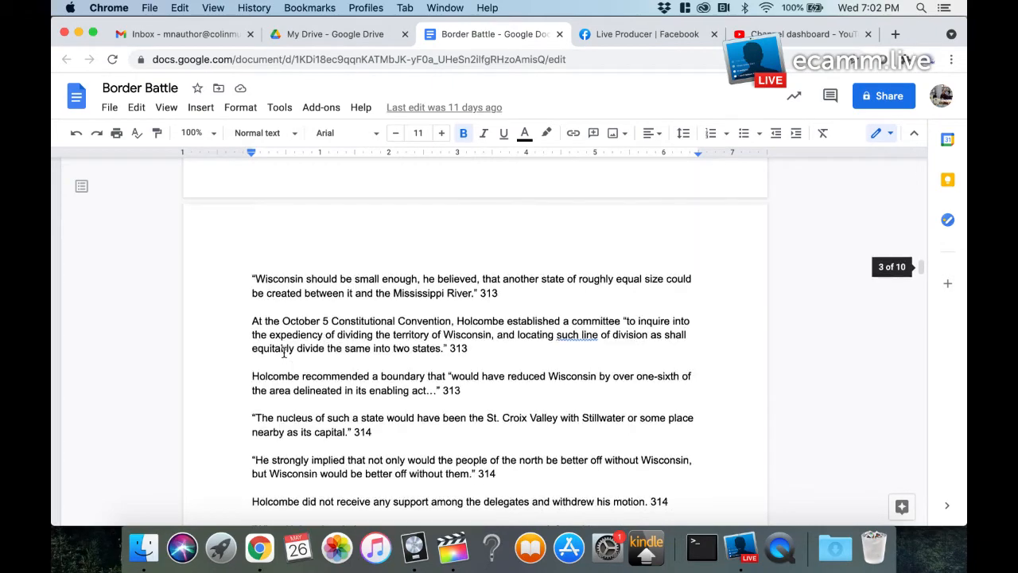
{"action": "scroll", "coordinate": [283, 353], "scroll_direction": "down", "scroll_amount": 20}
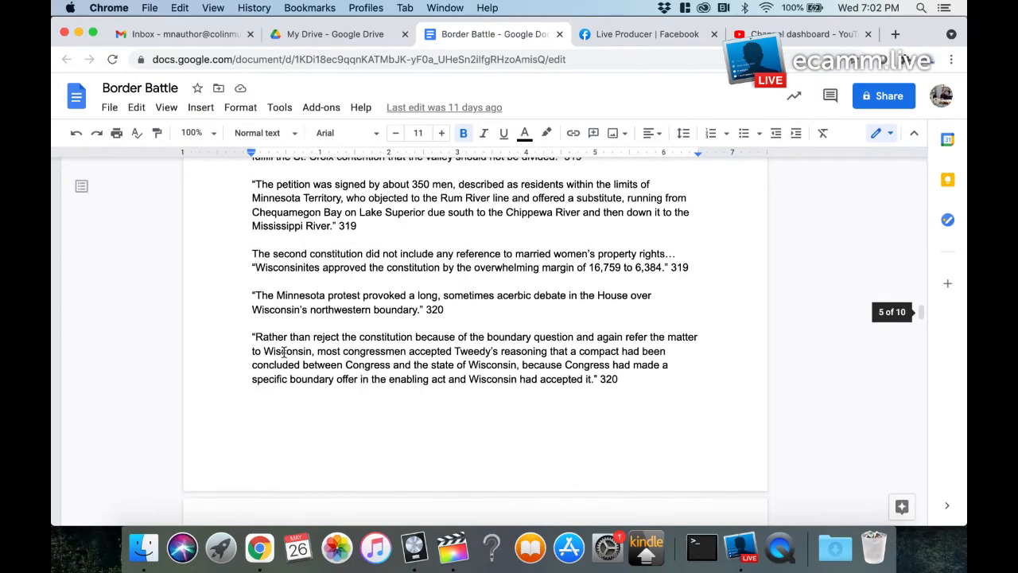
{"action": "scroll", "coordinate": [283, 351], "scroll_direction": "up", "scroll_amount": 8}
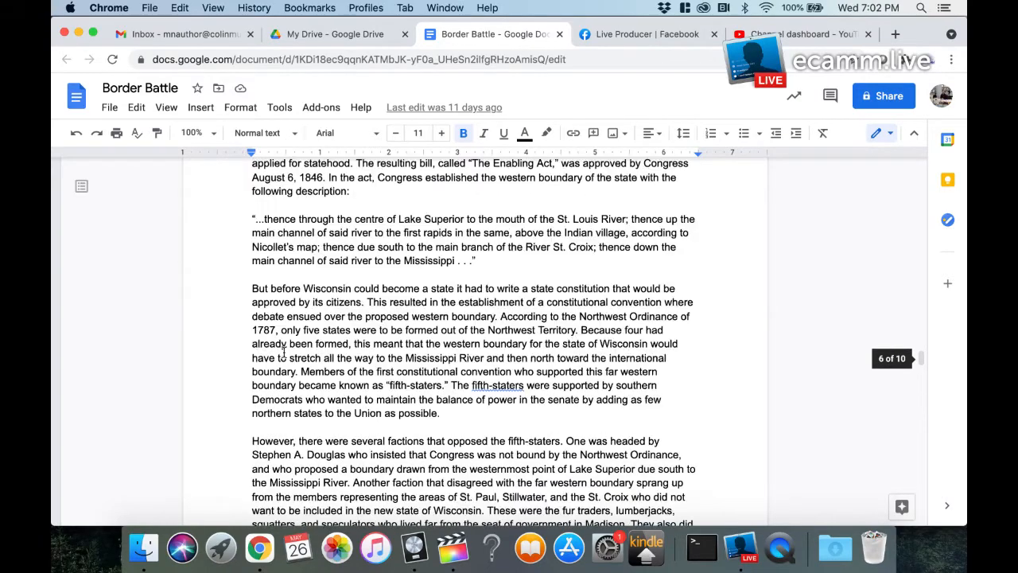
{"action": "scroll", "coordinate": [284, 351], "scroll_direction": "up", "scroll_amount": 2}
{"action": "scroll", "coordinate": [283, 352], "scroll_direction": "down", "scroll_amount": 15}
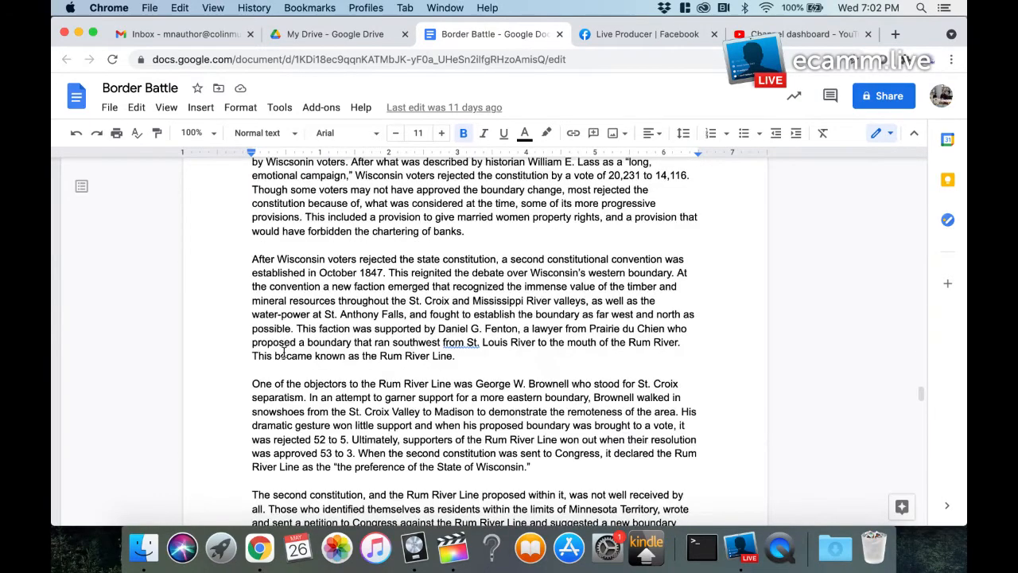
{"action": "scroll", "coordinate": [283, 353], "scroll_direction": "up", "scroll_amount": 10}
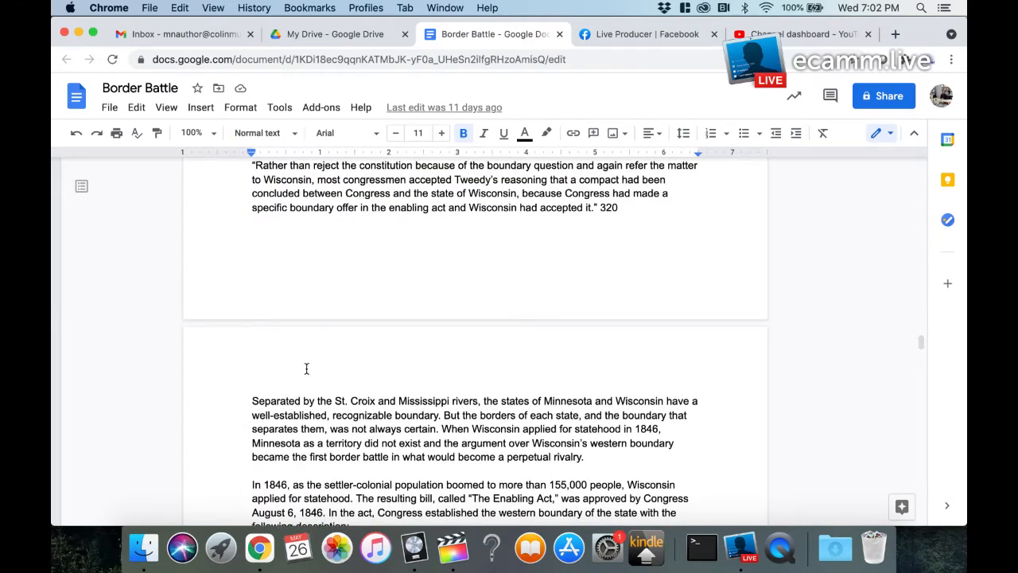
{"action": "scroll", "coordinate": [305, 369], "scroll_direction": "up", "scroll_amount": 4}
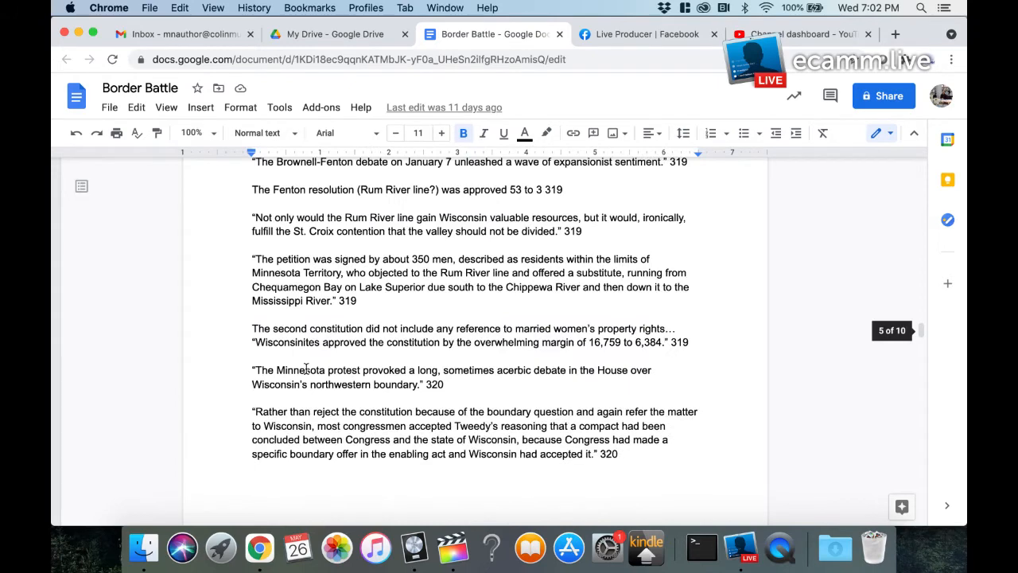
{"action": "scroll", "coordinate": [305, 368], "scroll_direction": "up", "scroll_amount": 12}
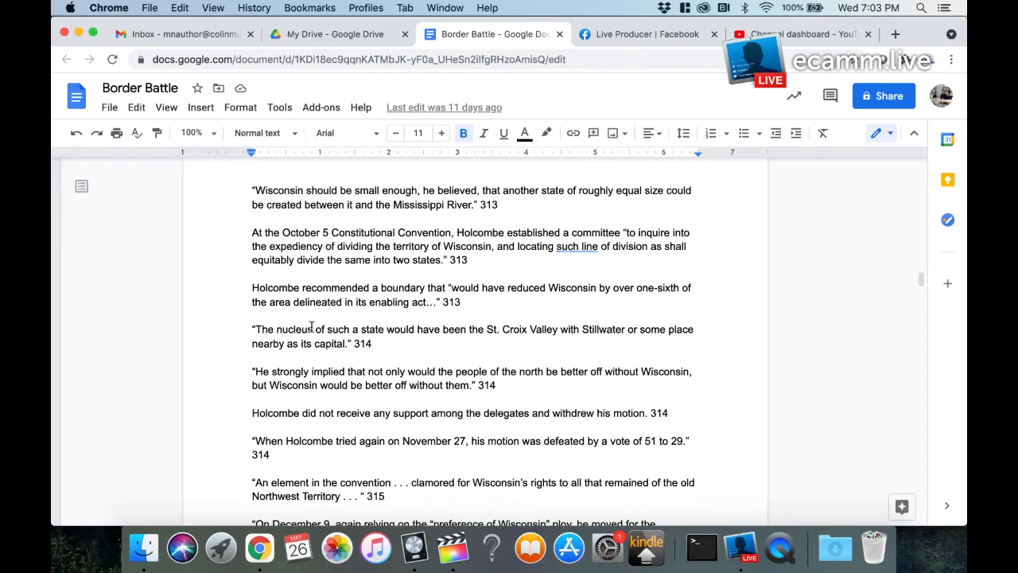
Step: Go through the written script in the Border Battle document down to its list of sources
{"action": "scroll", "coordinate": [314, 330], "scroll_direction": "down", "scroll_amount": 1}
{"action": "scroll", "coordinate": [314, 330], "scroll_direction": "down", "scroll_amount": 15}
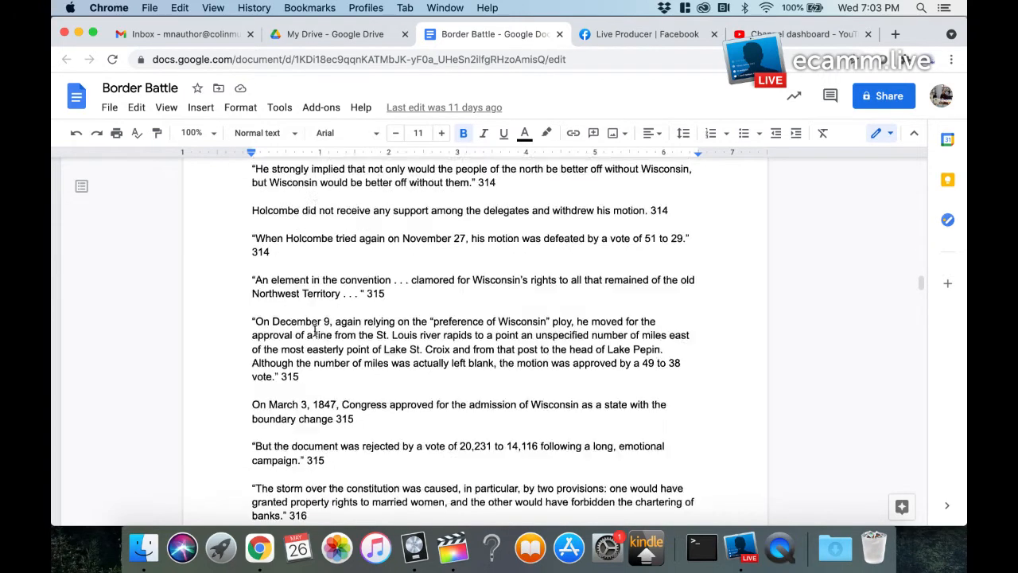
{"action": "scroll", "coordinate": [314, 330], "scroll_direction": "down", "scroll_amount": 5}
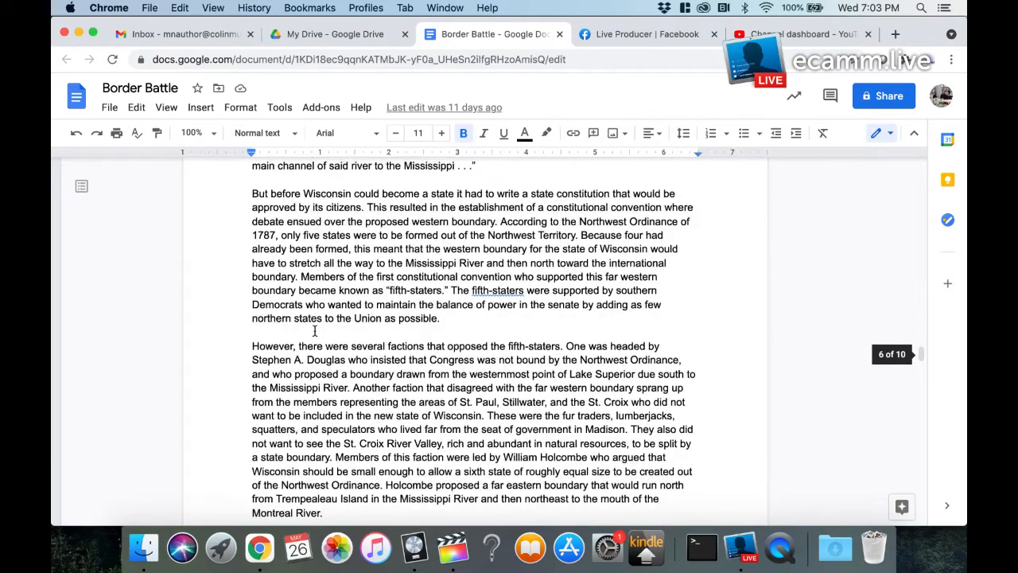
{"action": "scroll", "coordinate": [302, 328], "scroll_direction": "down", "scroll_amount": 2}
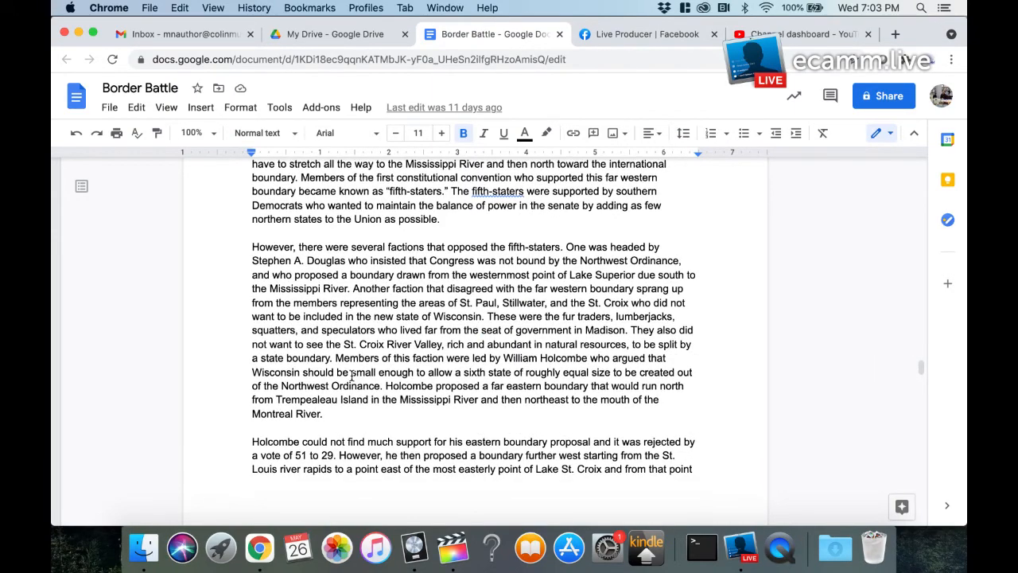
{"action": "scroll", "coordinate": [350, 376], "scroll_direction": "down", "scroll_amount": 8}
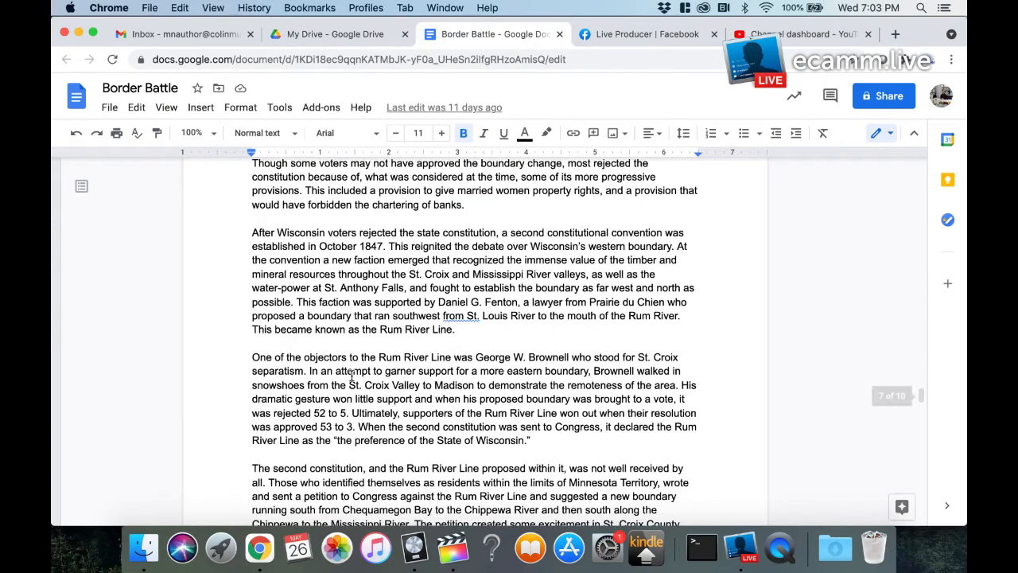
{"action": "scroll", "coordinate": [350, 376], "scroll_direction": "down", "scroll_amount": 3}
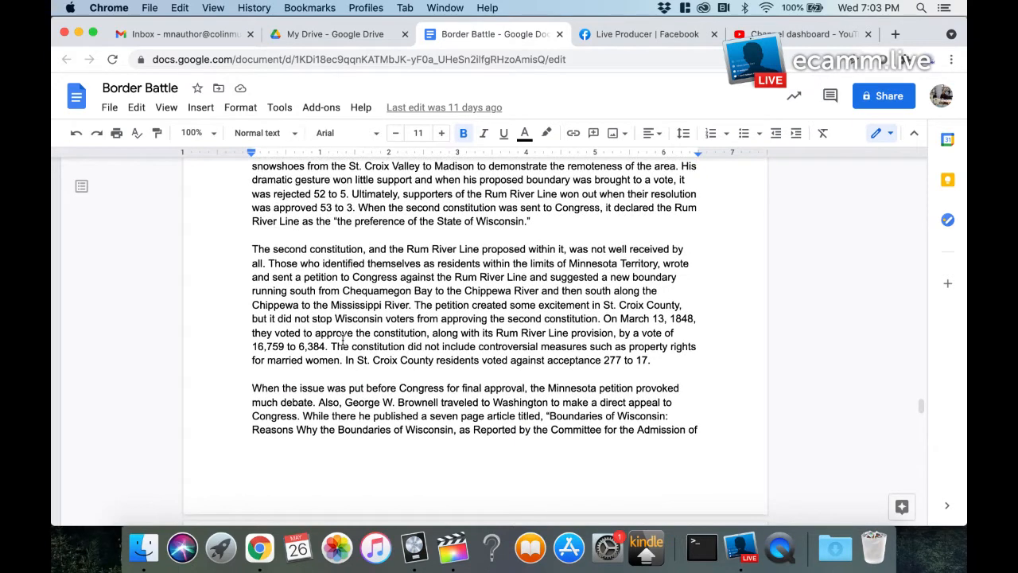
{"action": "scroll", "coordinate": [342, 339], "scroll_direction": "down", "scroll_amount": 5}
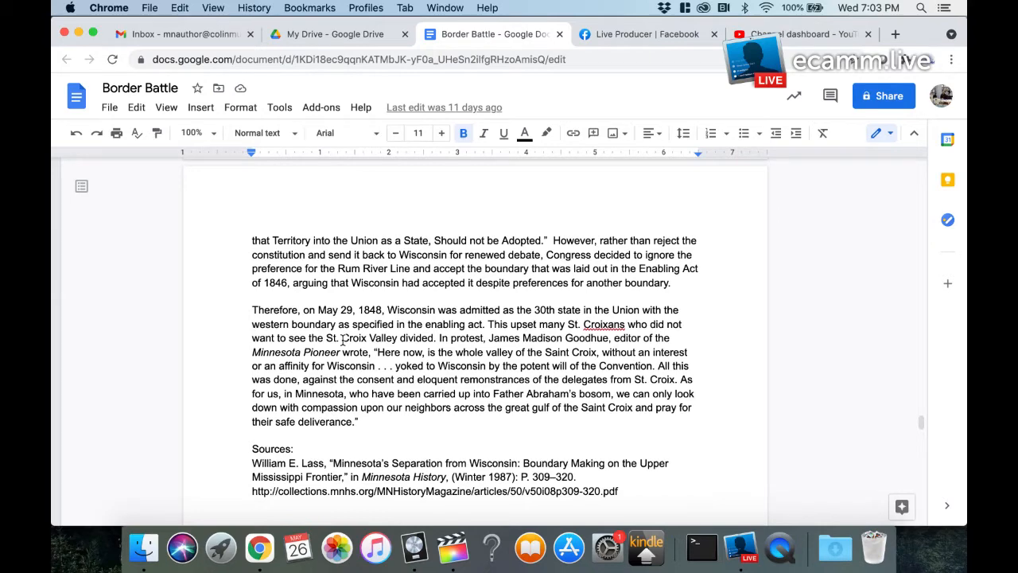
{"action": "scroll", "coordinate": [342, 339], "scroll_direction": "down", "scroll_amount": 2}
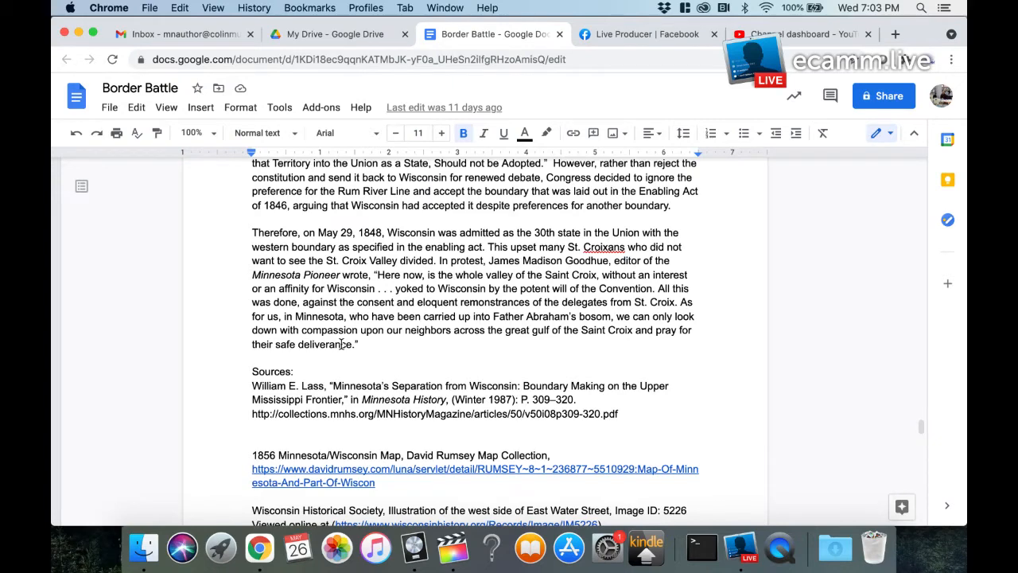
Step: Switch to Logic Pro X and bring up the Project - Tracks window
{"action": "left_click", "coordinate": [415, 549]}
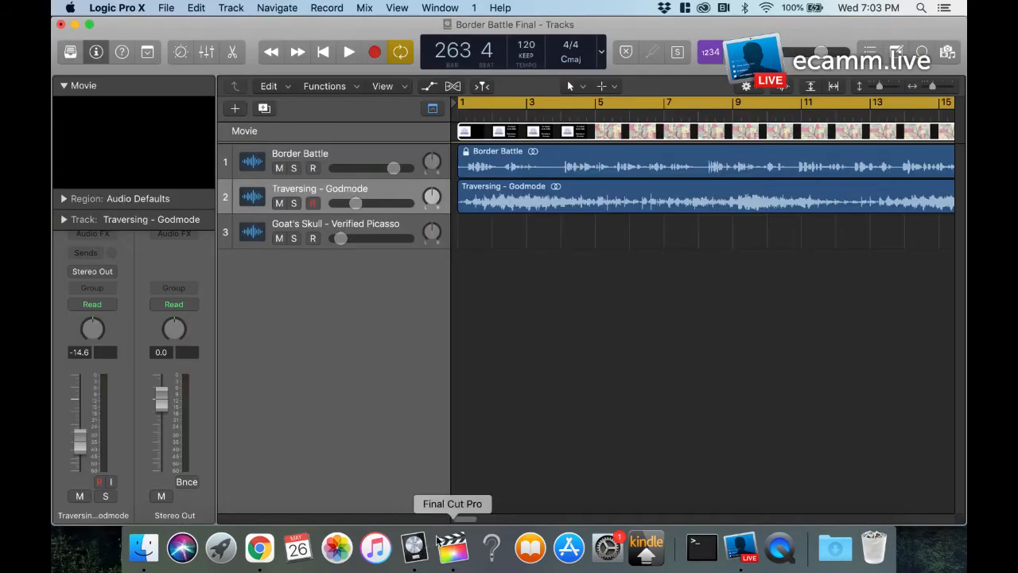
{"action": "left_click", "coordinate": [410, 542]}
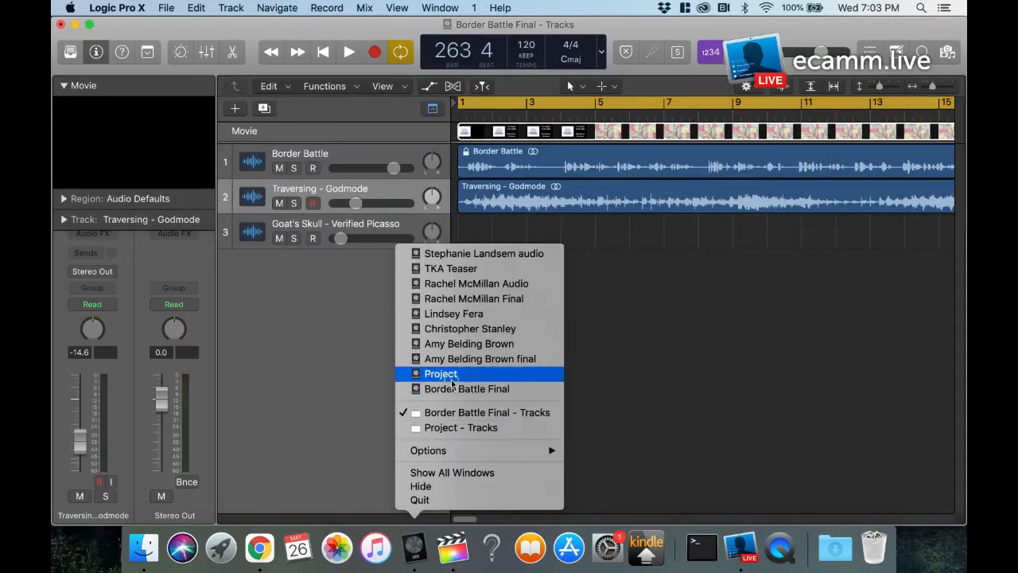
{"action": "left_click", "coordinate": [451, 379]}
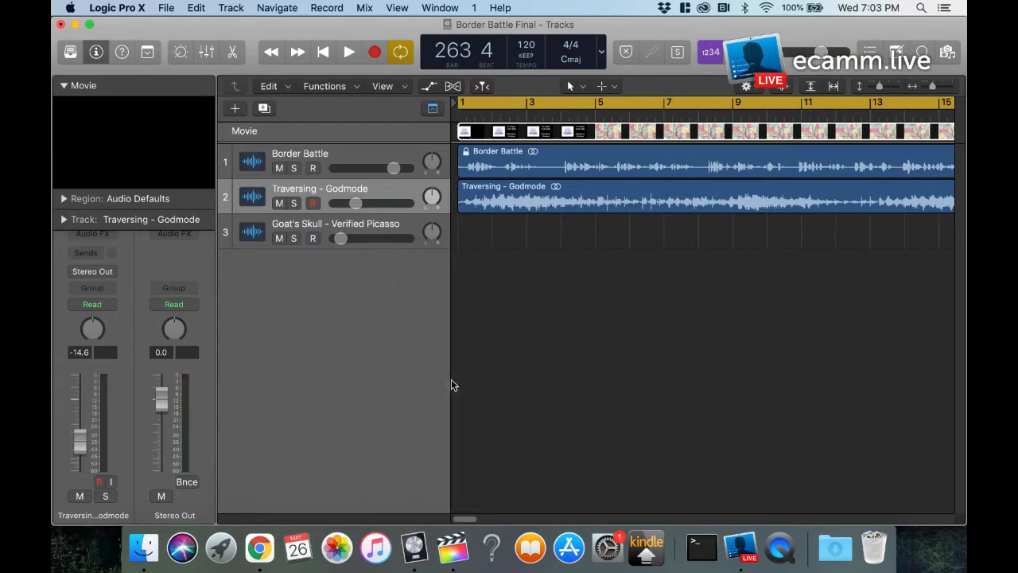
{"action": "left_click", "coordinate": [414, 547]}
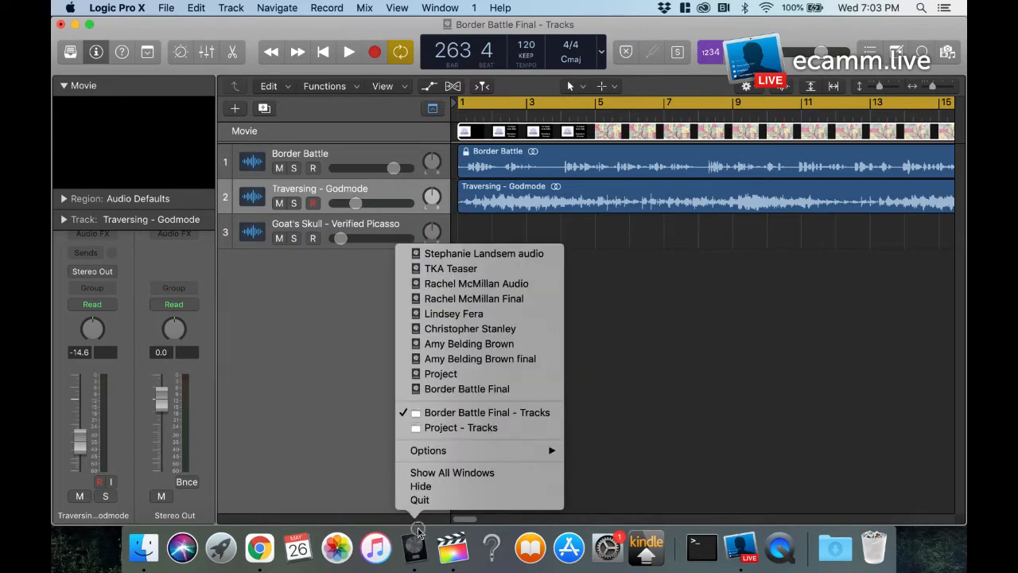
{"action": "left_click", "coordinate": [443, 373]}
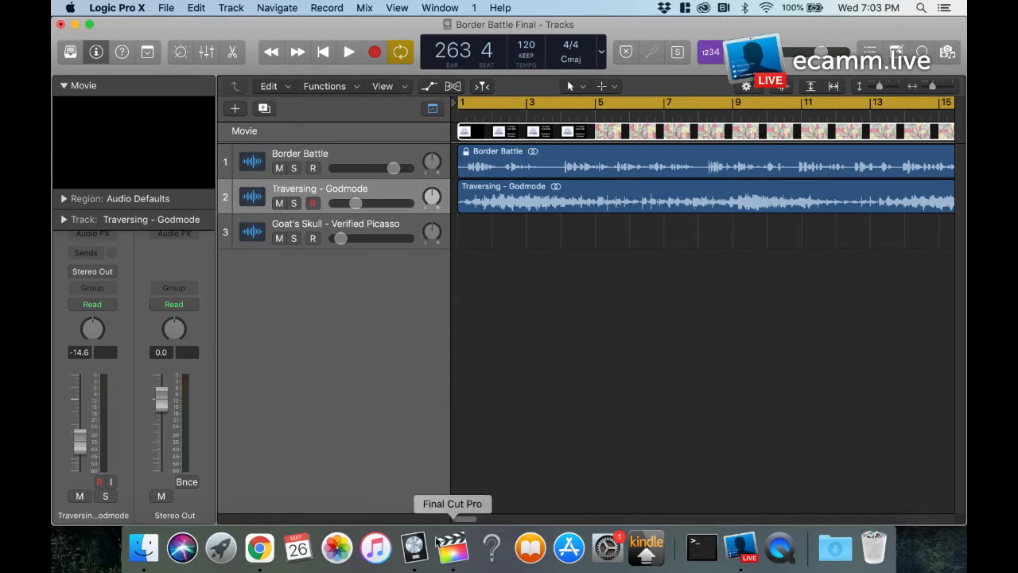
{"action": "right_click", "coordinate": [413, 547]}
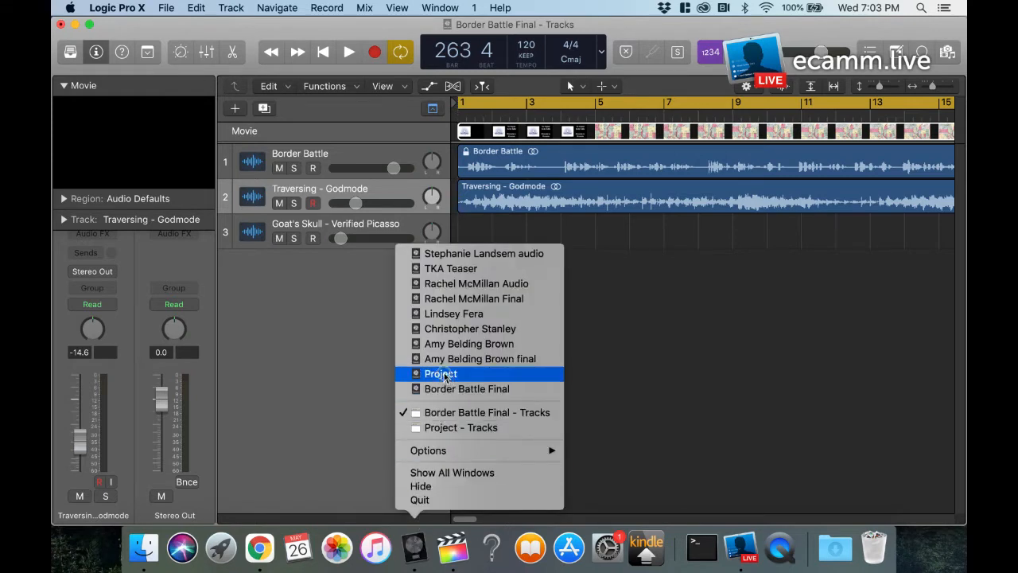
{"action": "left_click", "coordinate": [442, 427]}
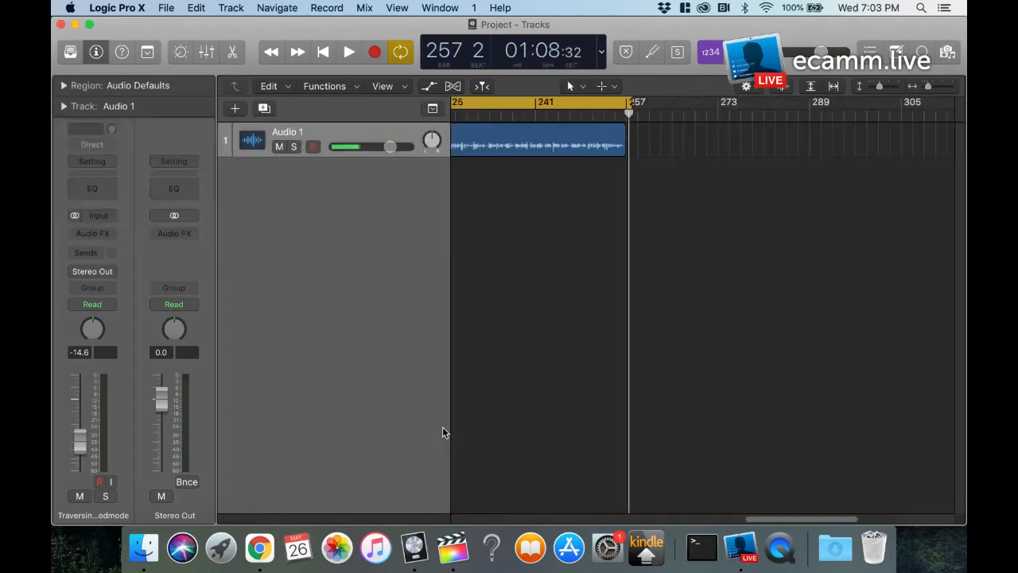
Step: Add one new audio track to the project, using Input 1 and Output 1 + 2
{"action": "left_click_drag", "start_coordinate": [784, 518], "coordinate": [466, 516]}
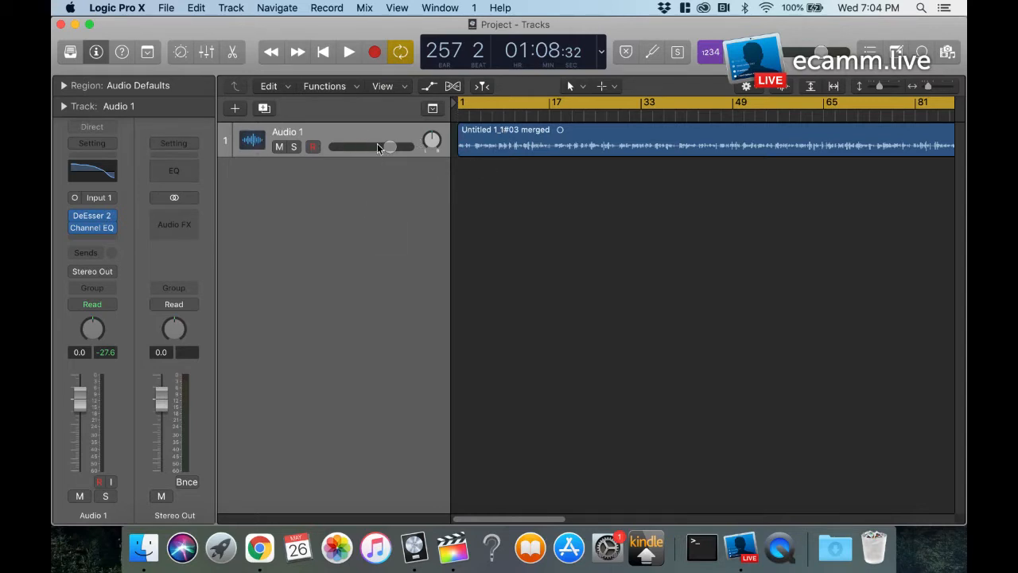
{"action": "left_click", "coordinate": [235, 110]}
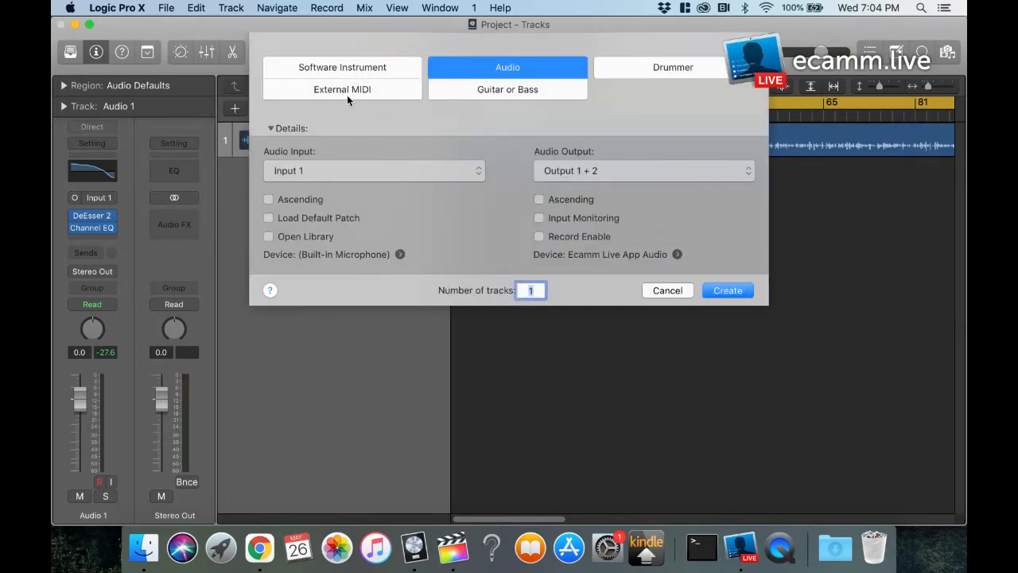
{"action": "left_click", "coordinate": [721, 293]}
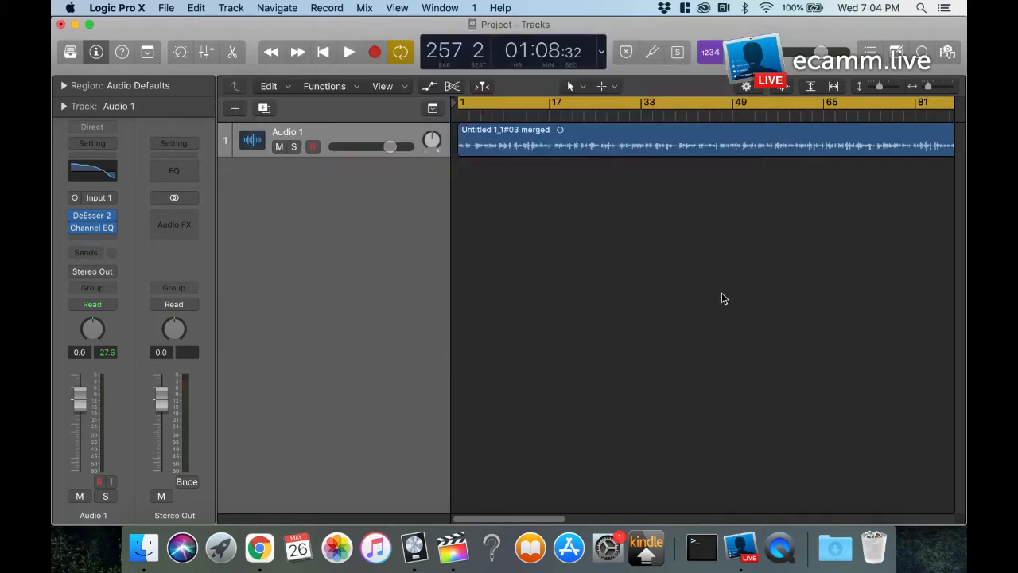
Step: Turn off the cycle area and enable vertical auto zoom so the tracks fill the workspace height
{"action": "left_click", "coordinate": [502, 107]}
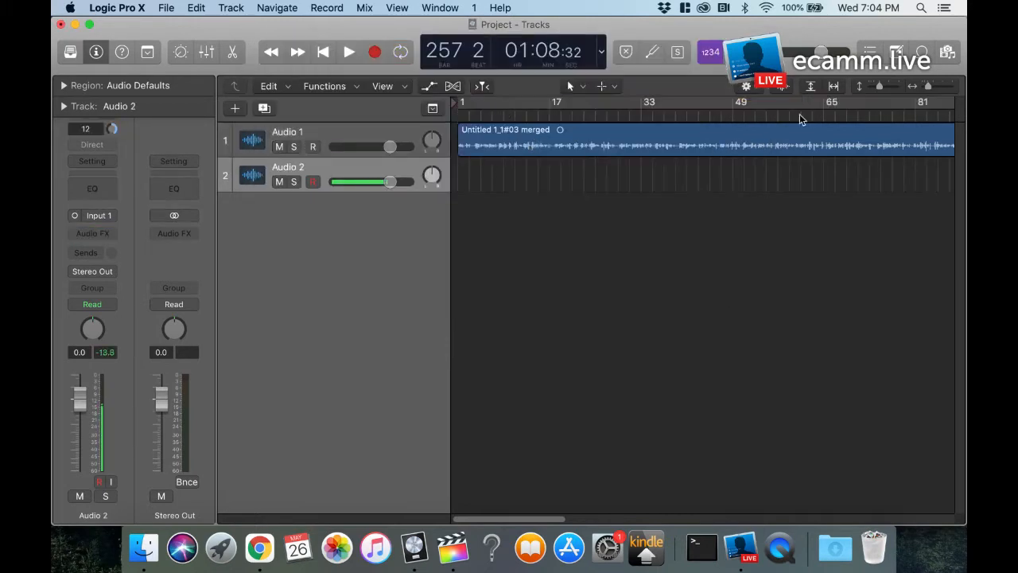
{"action": "left_click", "coordinate": [811, 87]}
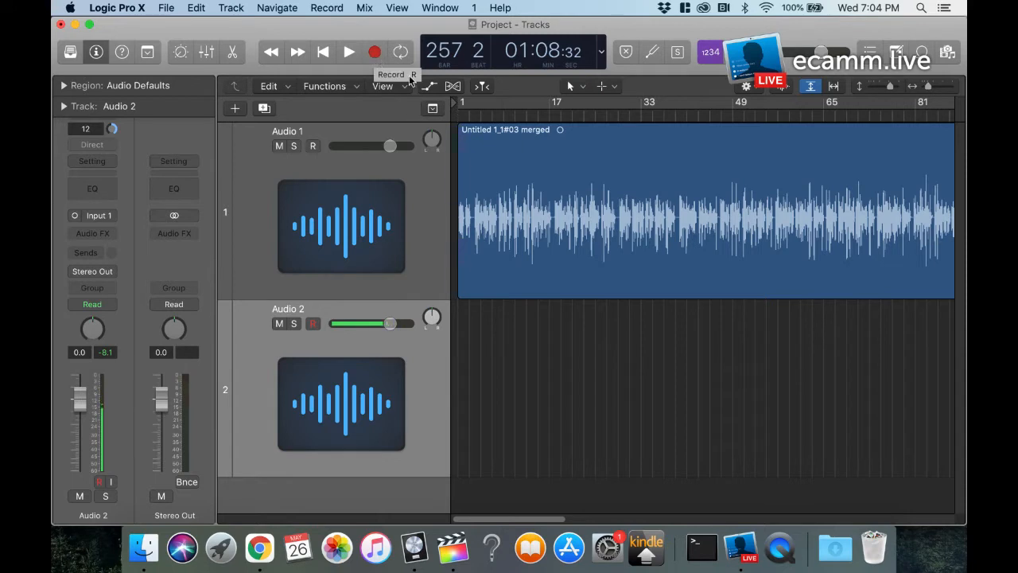
Step: Record about 32 seconds of audio on Audio 2 from bar 1, turning on solo and mute for Audio 1
{"action": "left_click", "coordinate": [462, 115]}
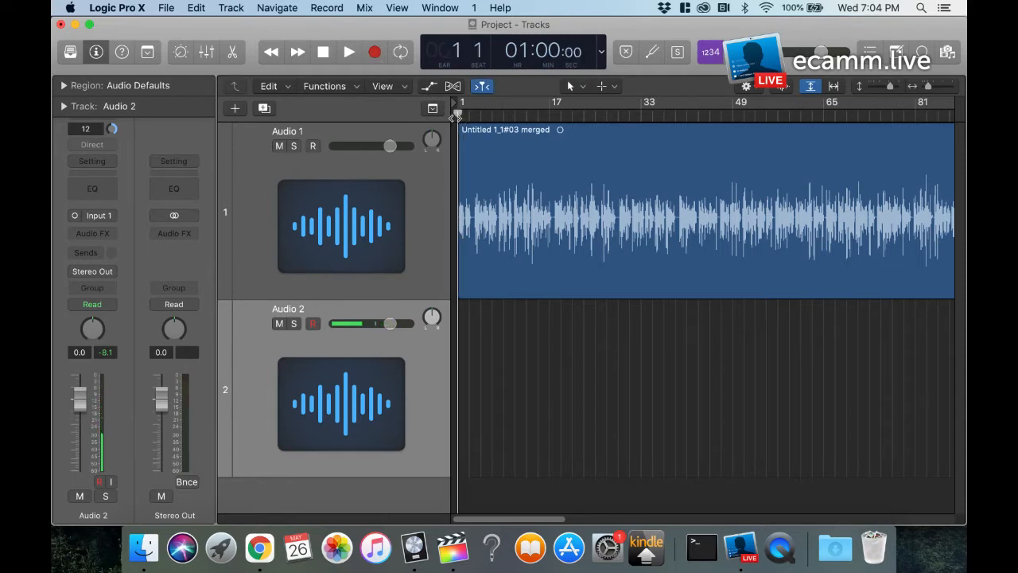
{"action": "left_click", "coordinate": [374, 53]}
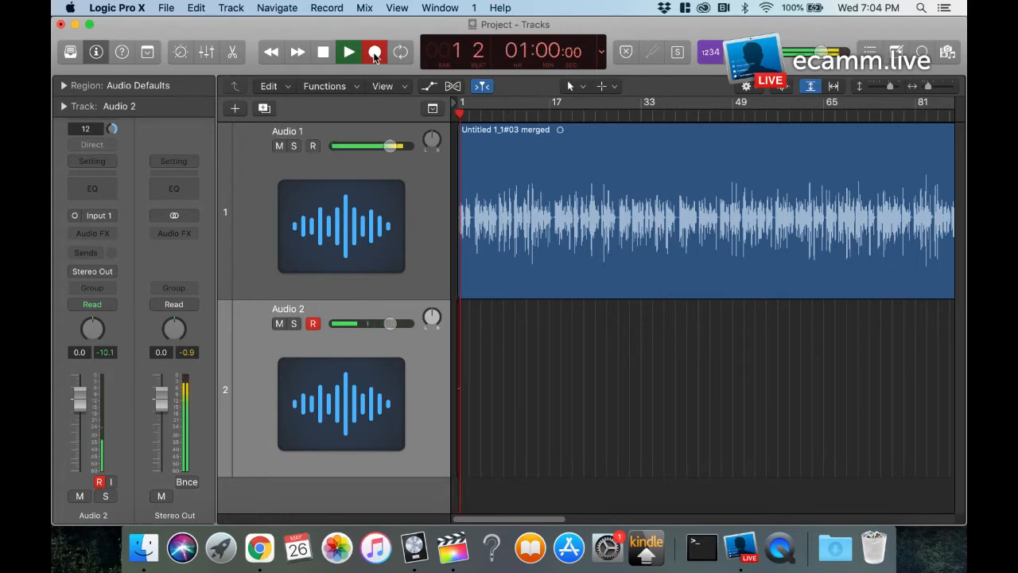
{"action": "left_click", "coordinate": [295, 146]}
{"action": "left_click", "coordinate": [279, 147]}
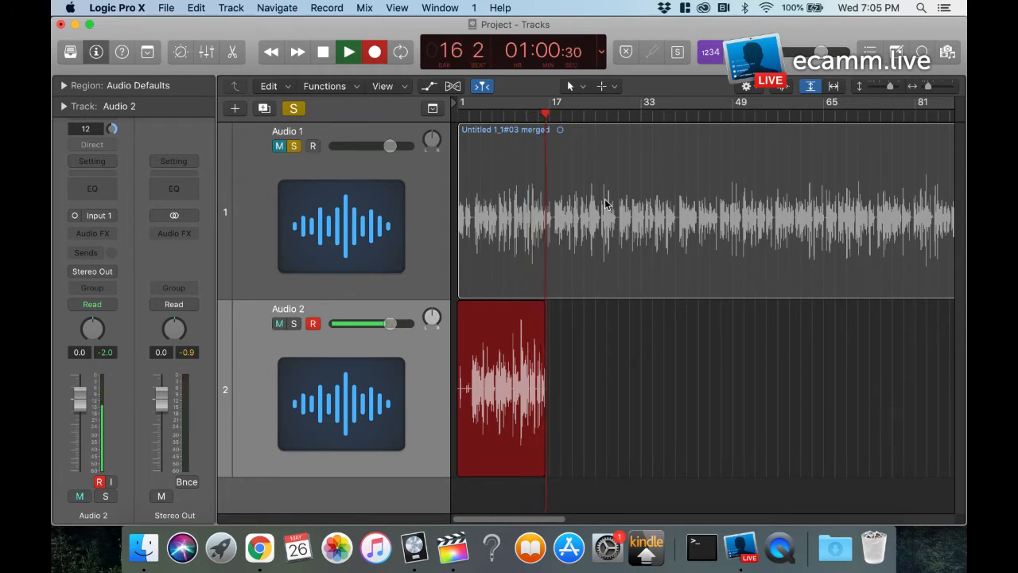
{"action": "left_click", "coordinate": [323, 52]}
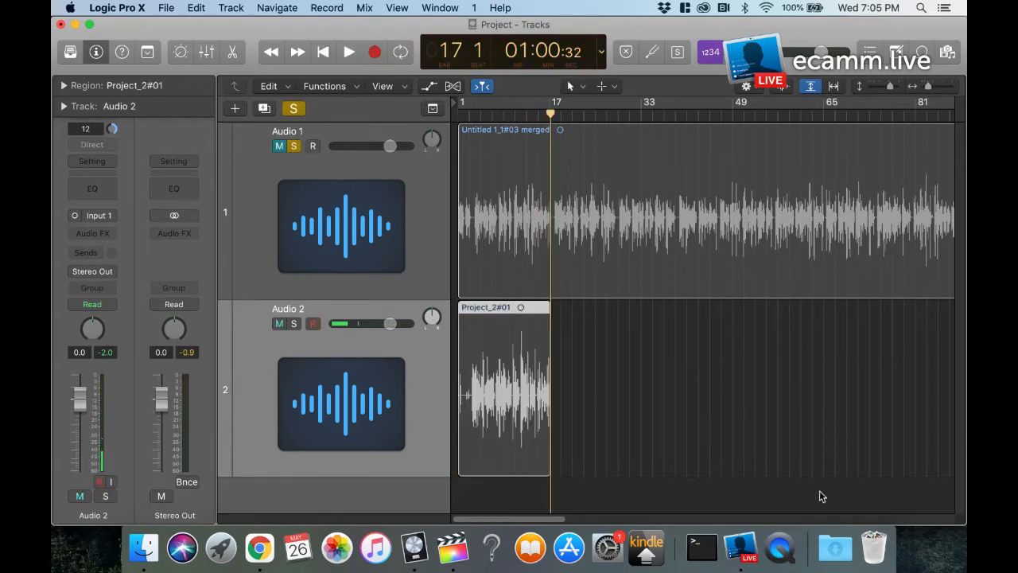
Step: Solo Audio 2 and play back its recording from bar 6 to just past bar 7
{"action": "left_click_drag", "start_coordinate": [929, 89], "coordinate": [941, 90]}
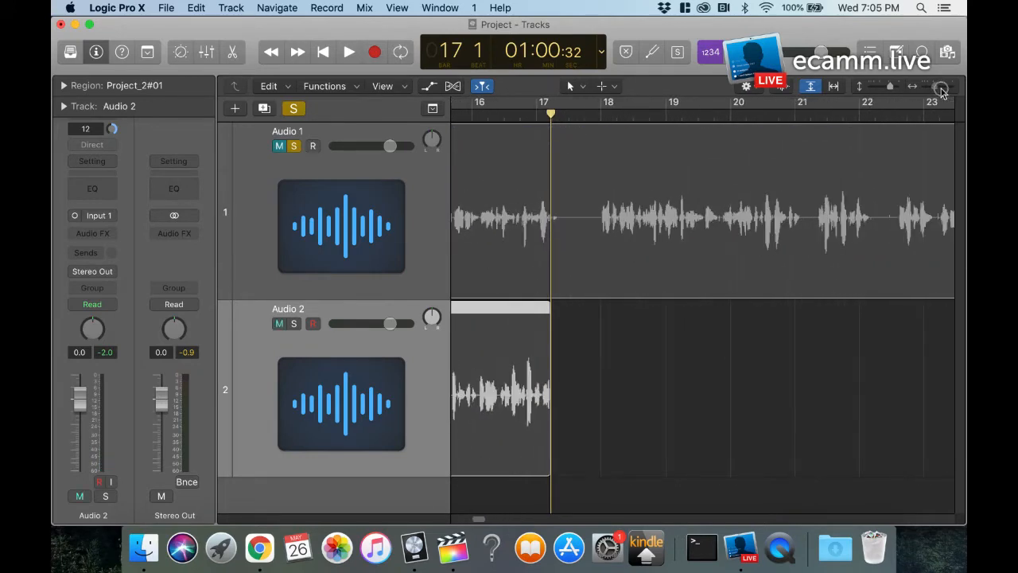
{"action": "left_click_drag", "start_coordinate": [482, 519], "coordinate": [465, 523]}
{"action": "left_click", "coordinate": [484, 116]}
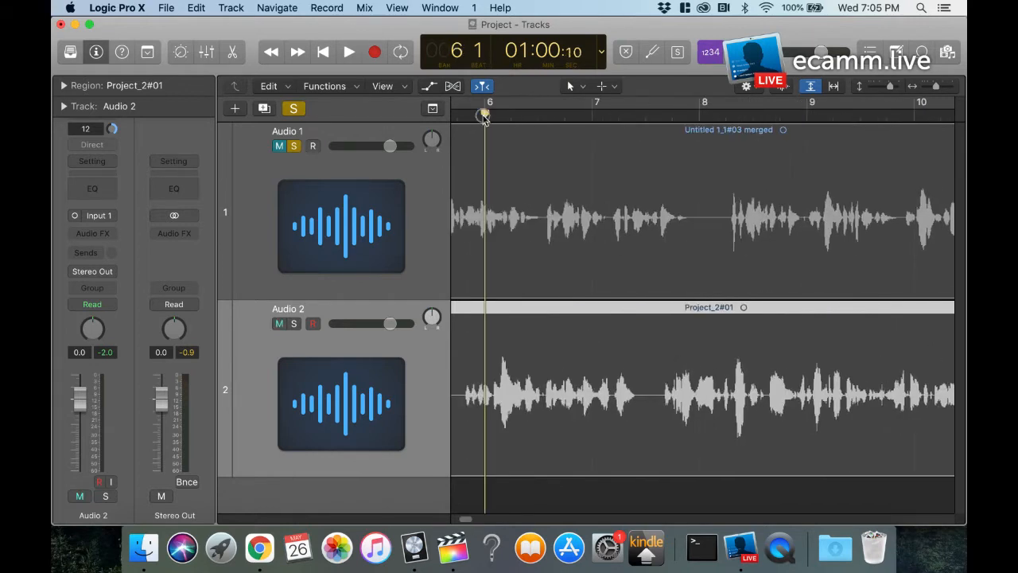
{"action": "left_click", "coordinate": [293, 324]}
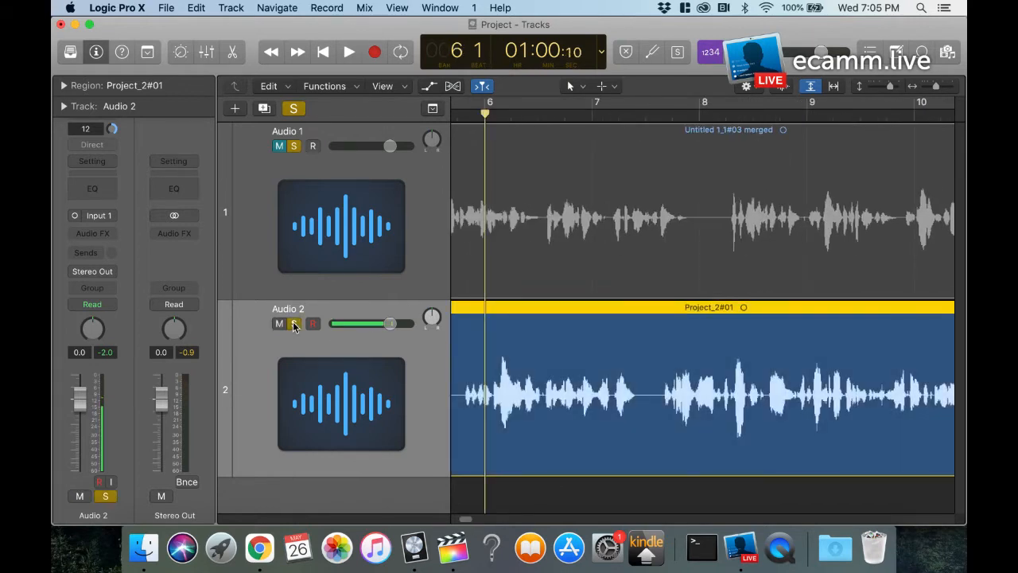
{"action": "key", "text": "space"}
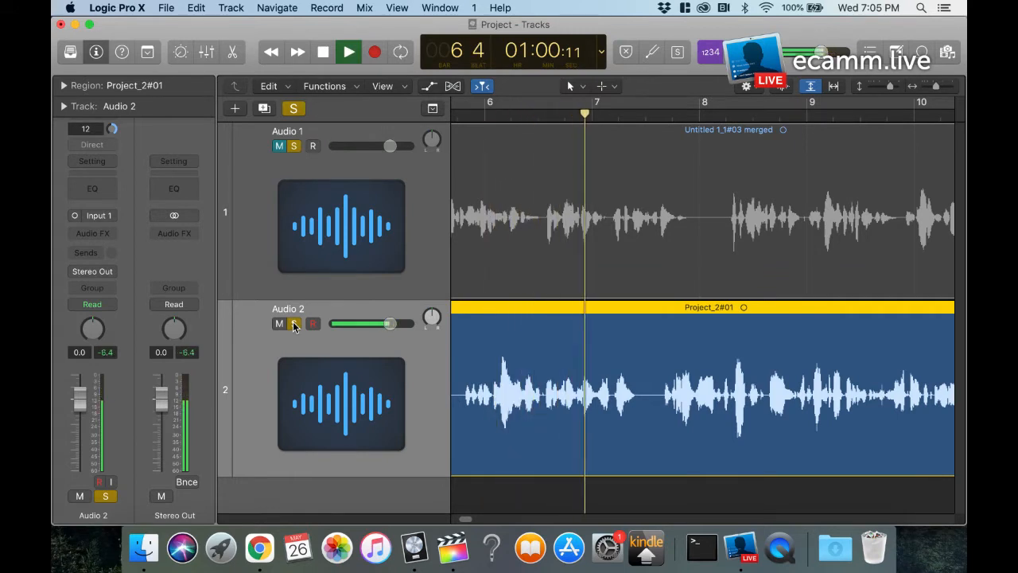
{"action": "key", "text": "space"}
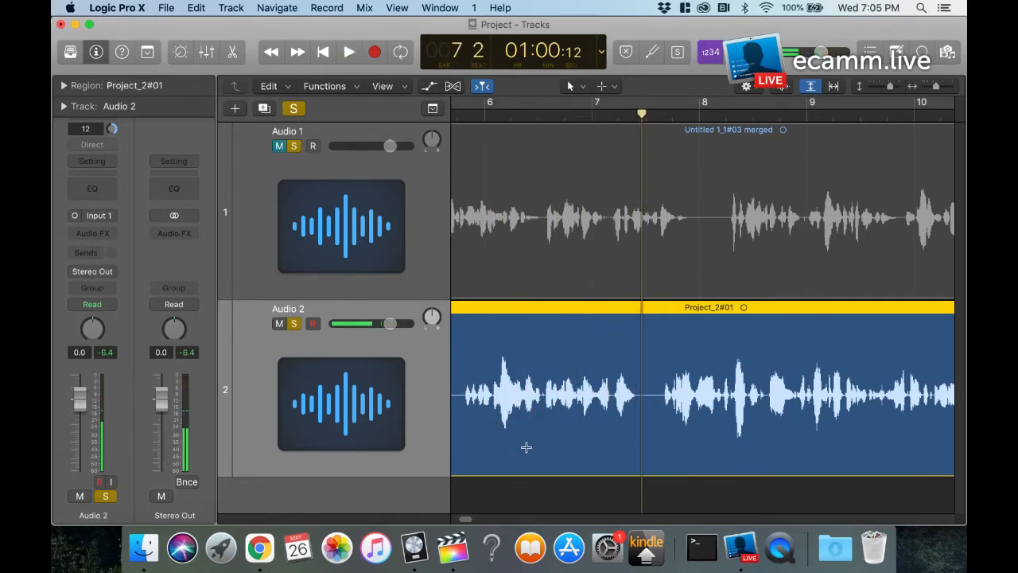
Step: Delete the Audio 2 phrase from just before bar 6 to the playhead, and move the following region back to close the gap
{"action": "left_click_drag", "start_coordinate": [459, 421], "coordinate": [646, 420], "text": "super"}
{"action": "key", "text": "Delete"}
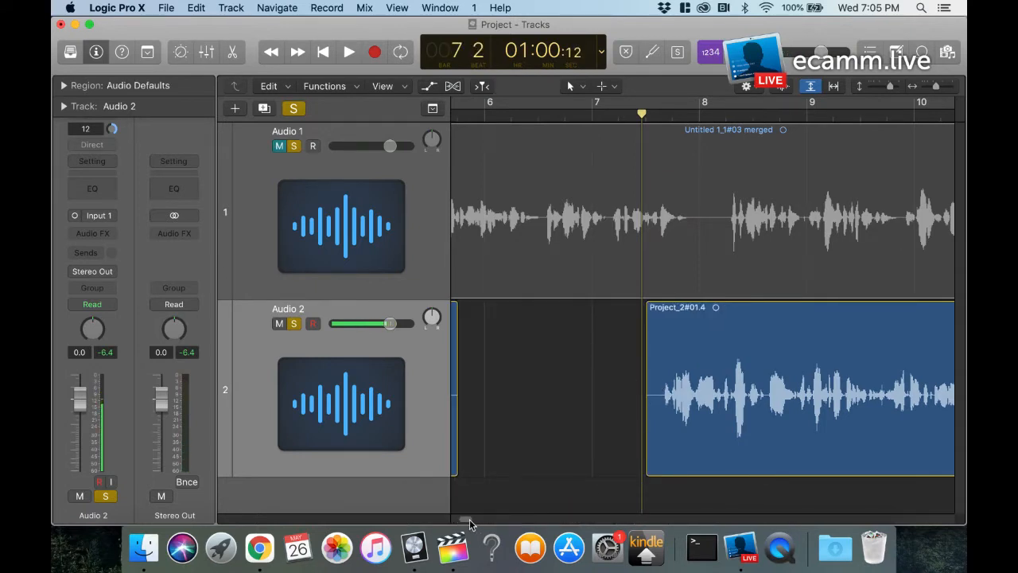
{"action": "scroll", "coordinate": [469, 524], "scroll_direction": "left", "scroll_amount": 3}
{"action": "left_click", "coordinate": [806, 309]}
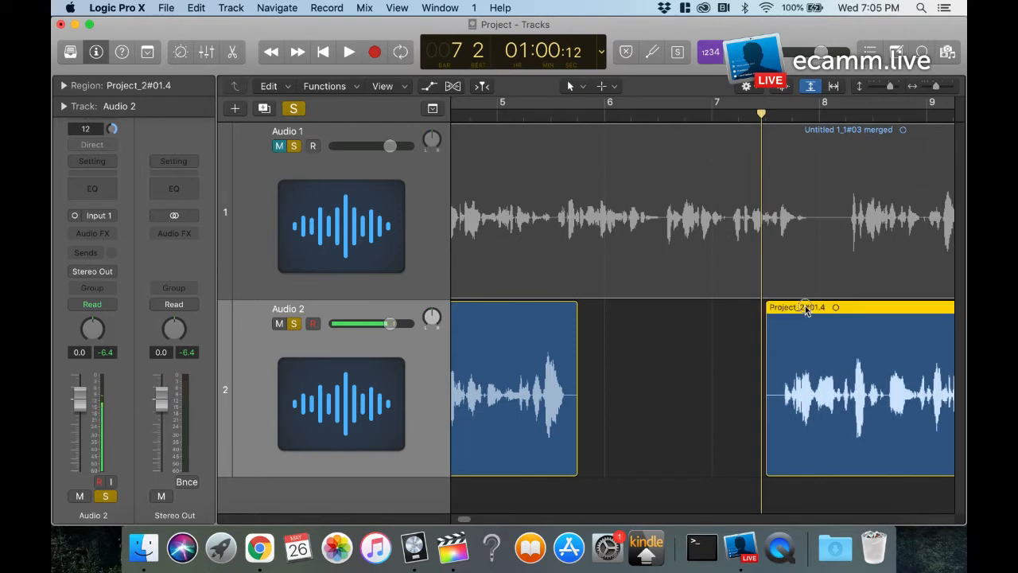
{"action": "left_click_drag", "start_coordinate": [806, 308], "coordinate": [616, 326]}
{"action": "left_click_drag", "start_coordinate": [615, 326], "coordinate": [616, 326]}
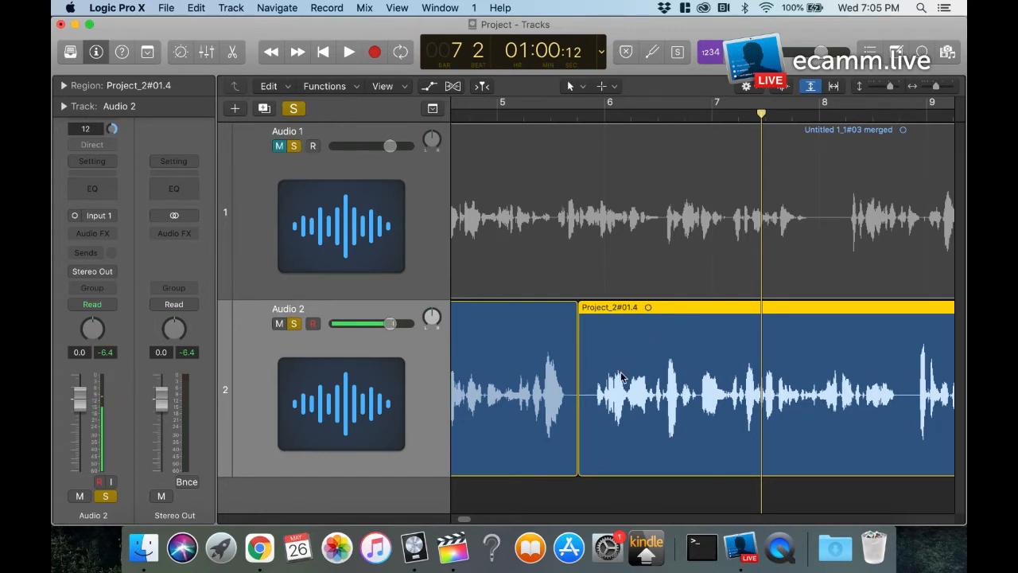
Step: Mute Audio 2, leave Audio 1 unmuted and soloed, and place the playhead at bar 9 beat 2
{"action": "left_click_drag", "start_coordinate": [465, 519], "coordinate": [471, 521]}
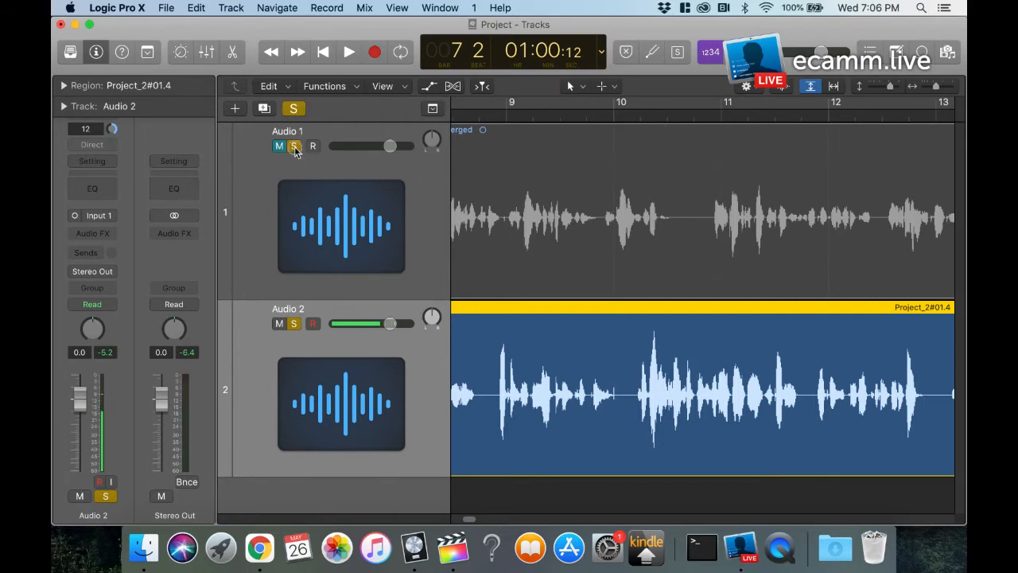
{"action": "left_click", "coordinate": [279, 323]}
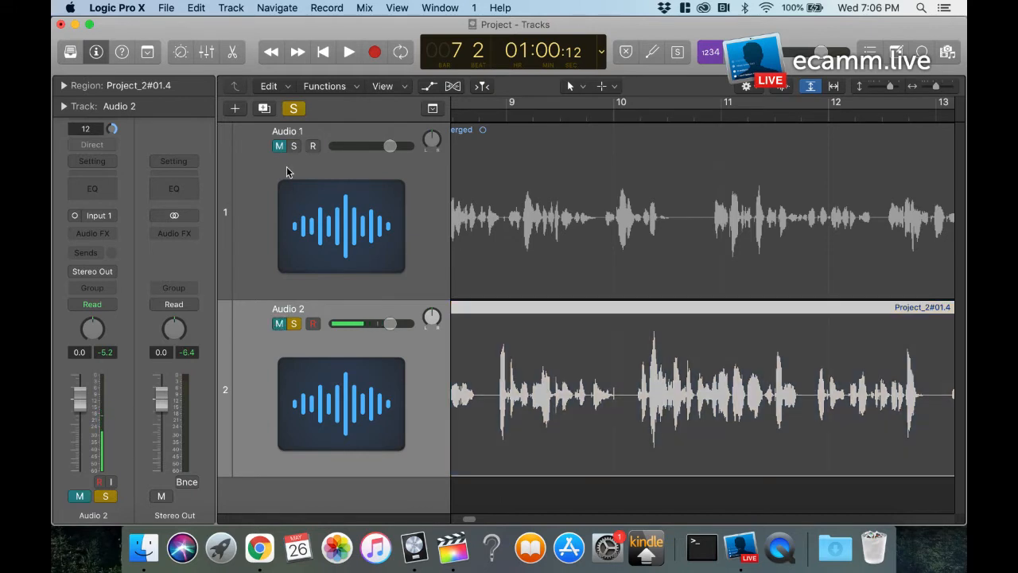
{"action": "left_click", "coordinate": [294, 146]}
{"action": "left_click", "coordinate": [534, 116]}
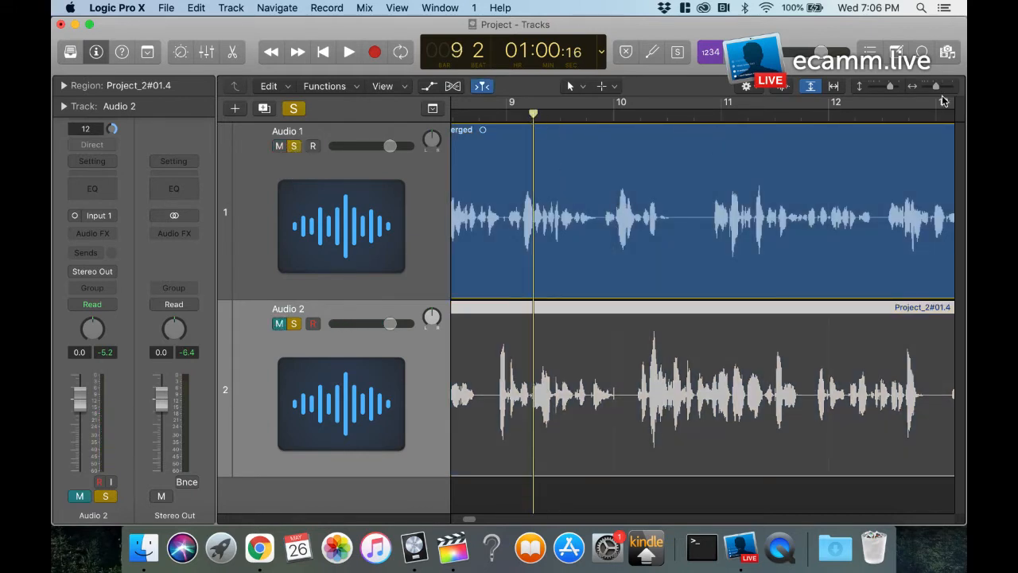
{"action": "left_click_drag", "start_coordinate": [939, 92], "coordinate": [908, 124]}
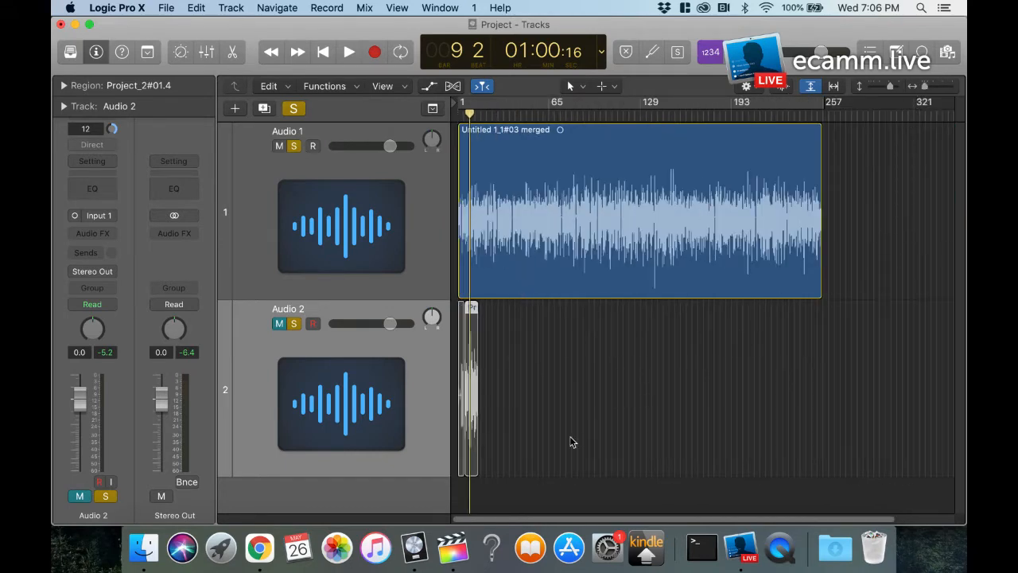
Step: Switch to Final Cut Pro and play the opening title of the Border Battle timeline for about five seconds
{"action": "left_click", "coordinate": [454, 557]}
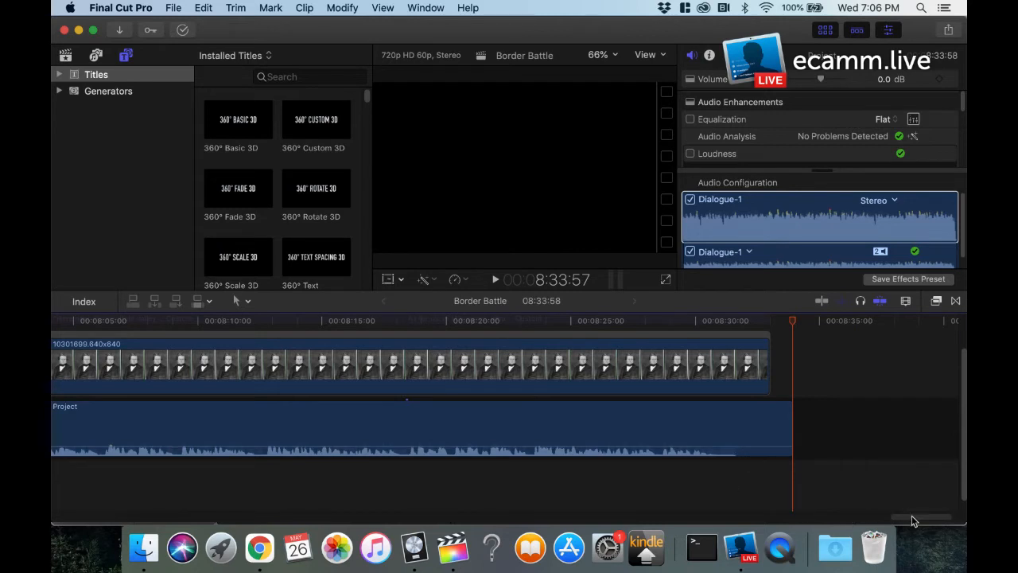
{"action": "left_click_drag", "start_coordinate": [912, 521], "coordinate": [62, 511]}
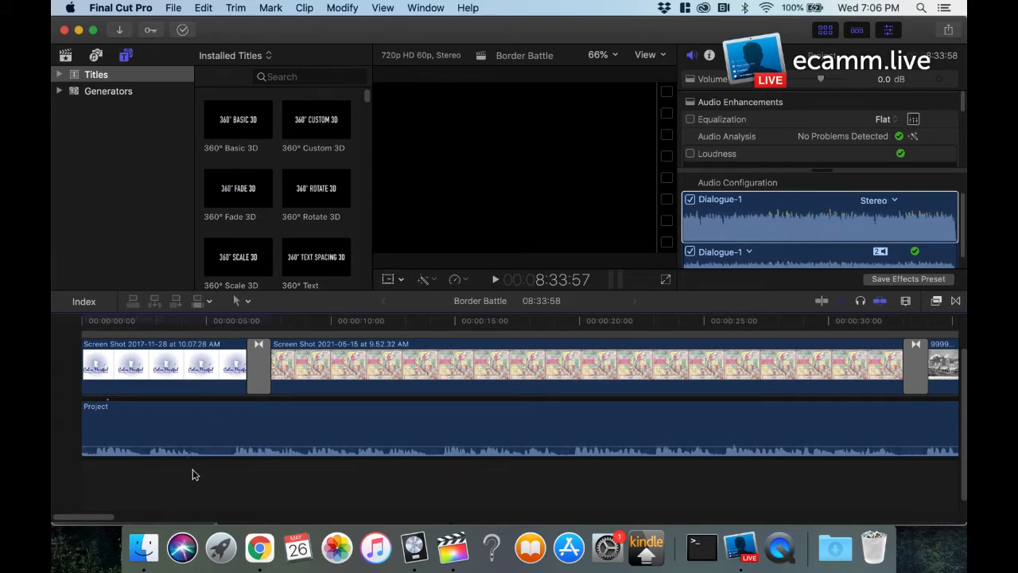
{"action": "left_click", "coordinate": [89, 322]}
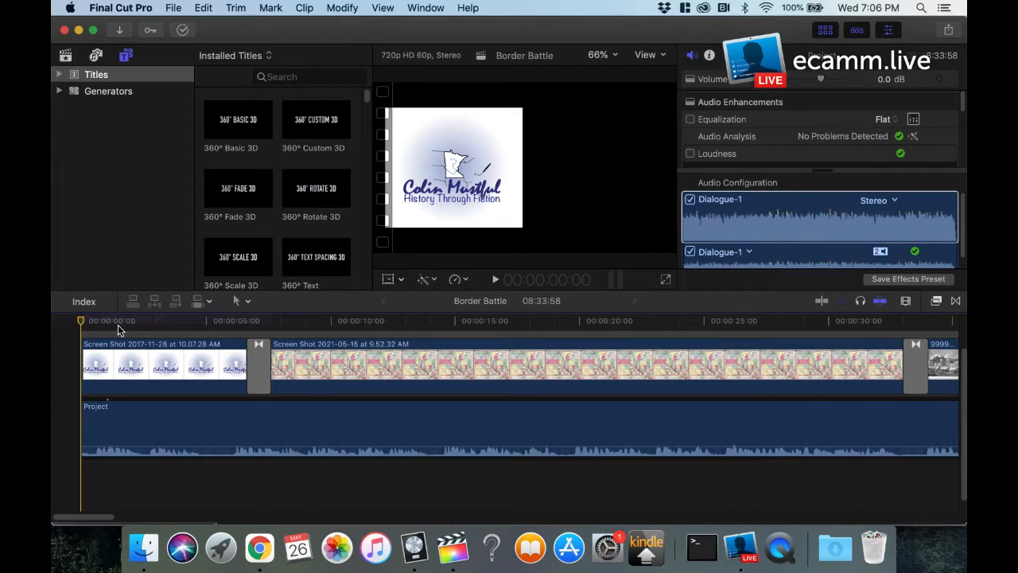
{"action": "key", "text": "space"}
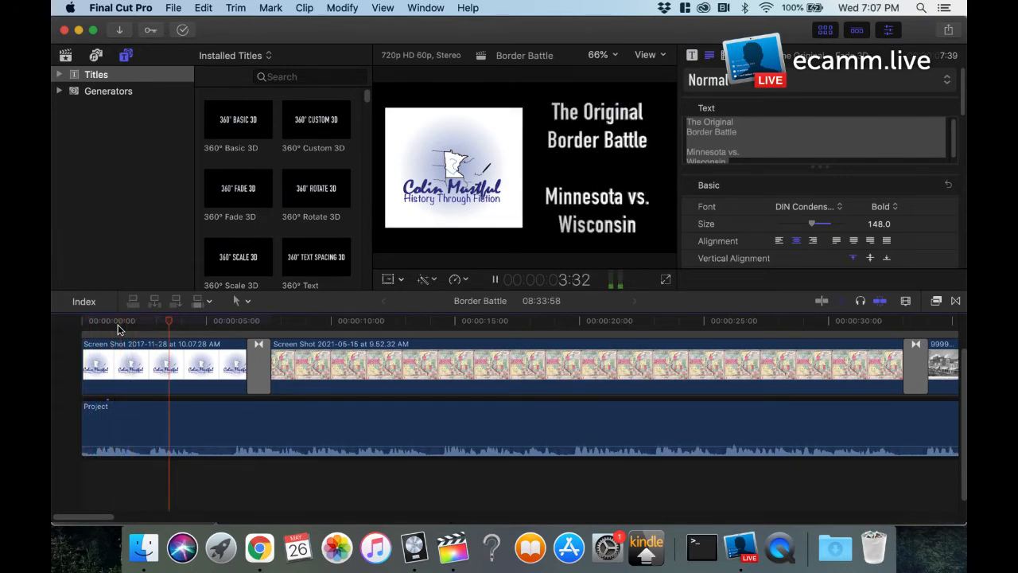
{"action": "key", "text": "space"}
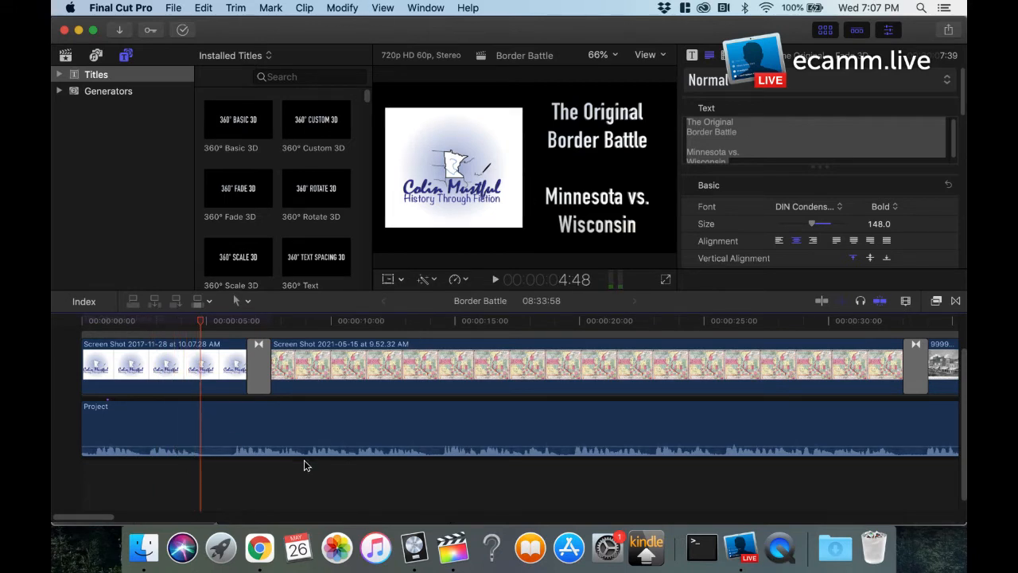
Step: Connect the full 10-second winter count image from the 4-1-20 event to the timeline at about 10 seconds
{"action": "left_click", "coordinate": [67, 57]}
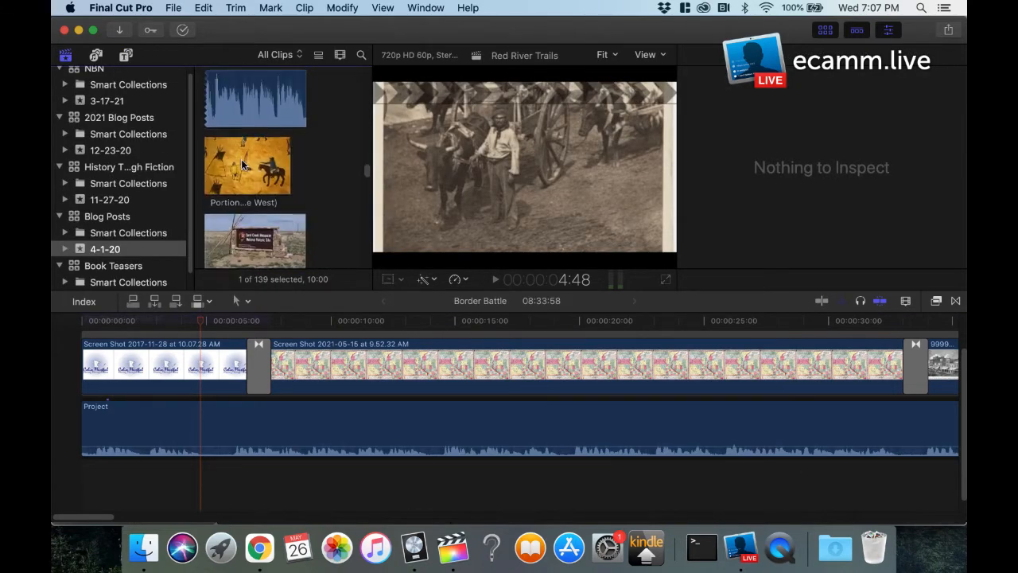
{"action": "left_click", "coordinate": [241, 165]}
{"action": "left_click_drag", "start_coordinate": [224, 175], "coordinate": [189, 177]}
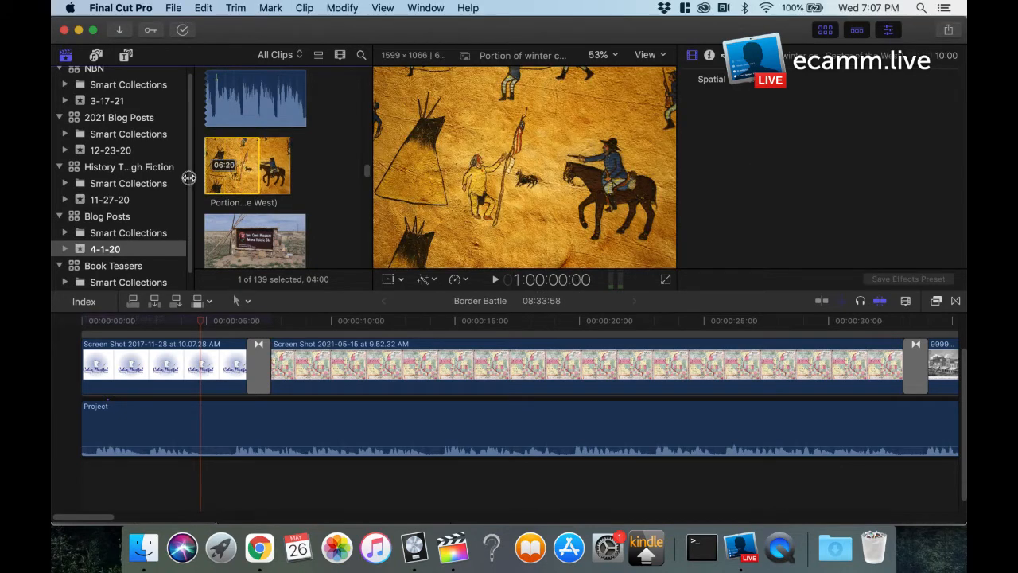
{"action": "left_click_drag", "start_coordinate": [259, 169], "coordinate": [303, 169]}
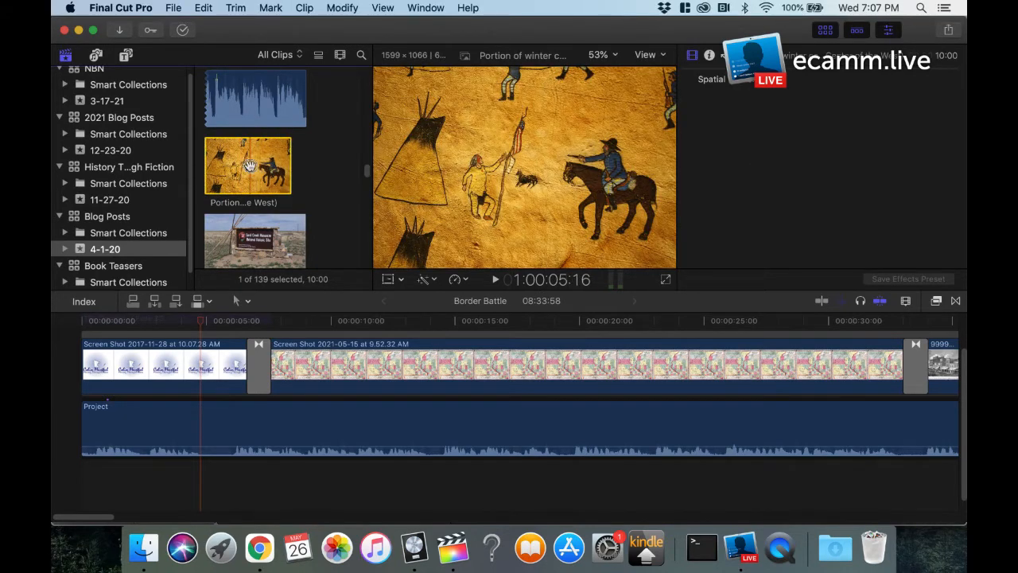
{"action": "left_click", "coordinate": [283, 363]}
{"action": "left_click_drag", "start_coordinate": [283, 364], "coordinate": [330, 366]}
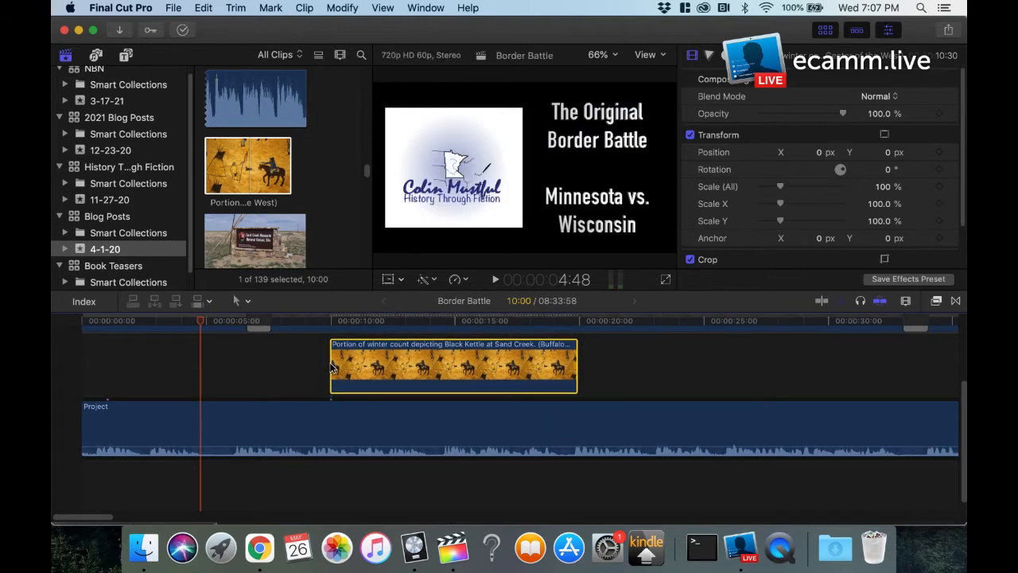
Step: Play the timeline into the added winter count image and delete that image from the timeline
{"action": "key", "text": "space"}
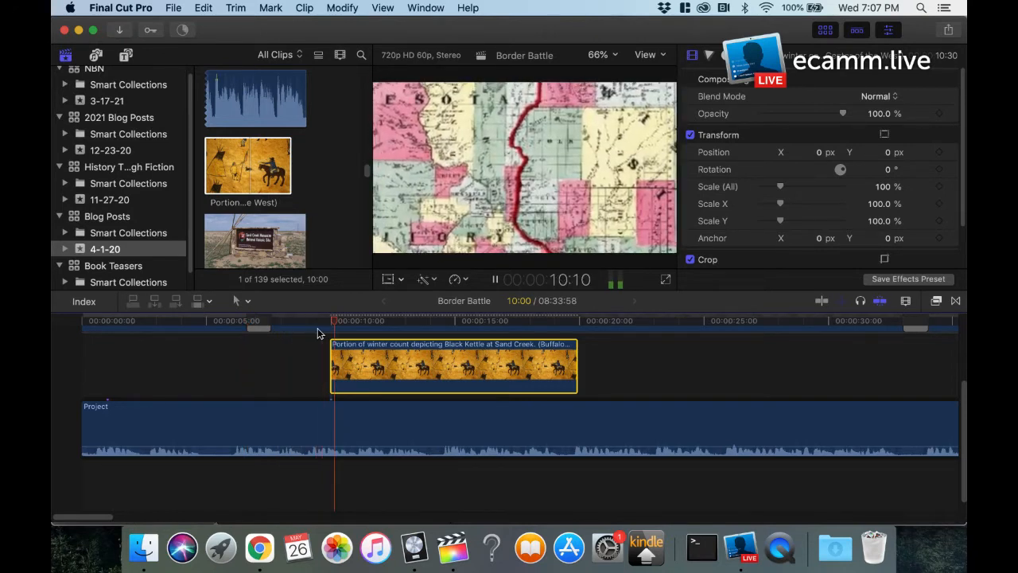
{"action": "key", "text": "space"}
{"action": "scroll", "coordinate": [398, 396], "scroll_direction": "up", "scroll_amount": 3}
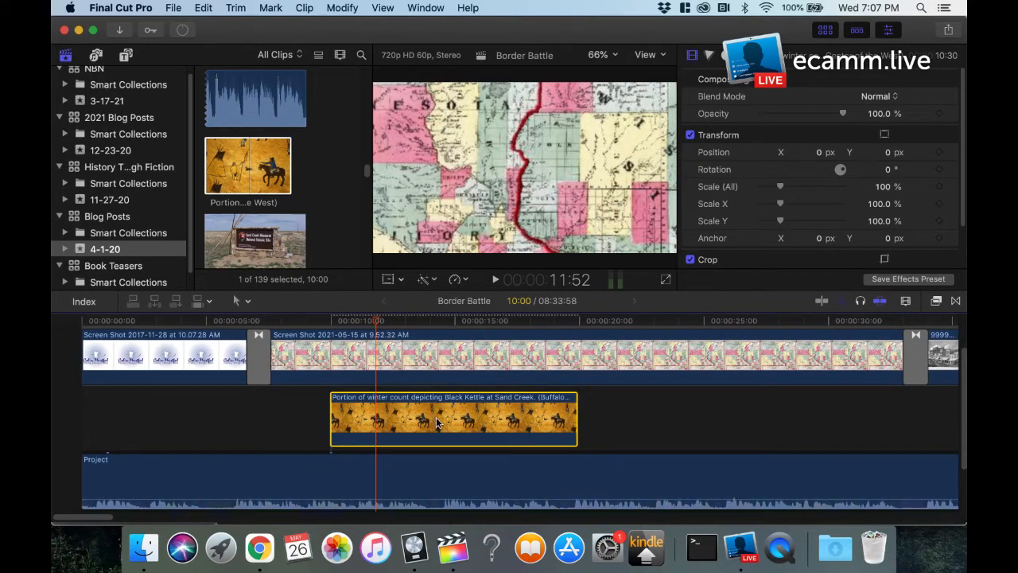
{"action": "key", "text": "Delete"}
Step: Add a Centered title above the map screenshot clip at about 10 seconds on the timeline
{"action": "left_click", "coordinate": [241, 371]}
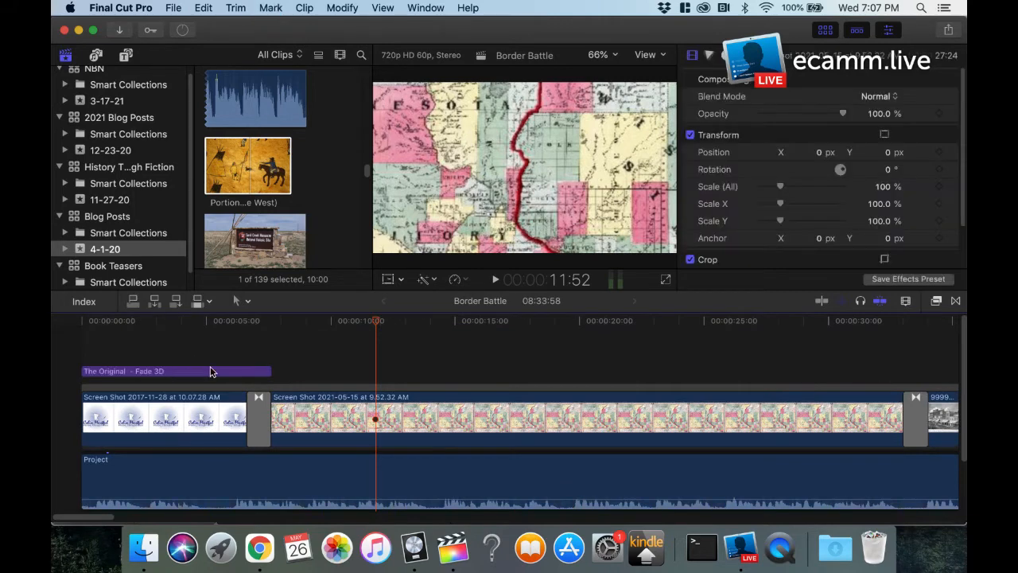
{"action": "left_click", "coordinate": [125, 55]}
{"action": "scroll", "coordinate": [234, 204], "scroll_direction": "down", "scroll_amount": 10}
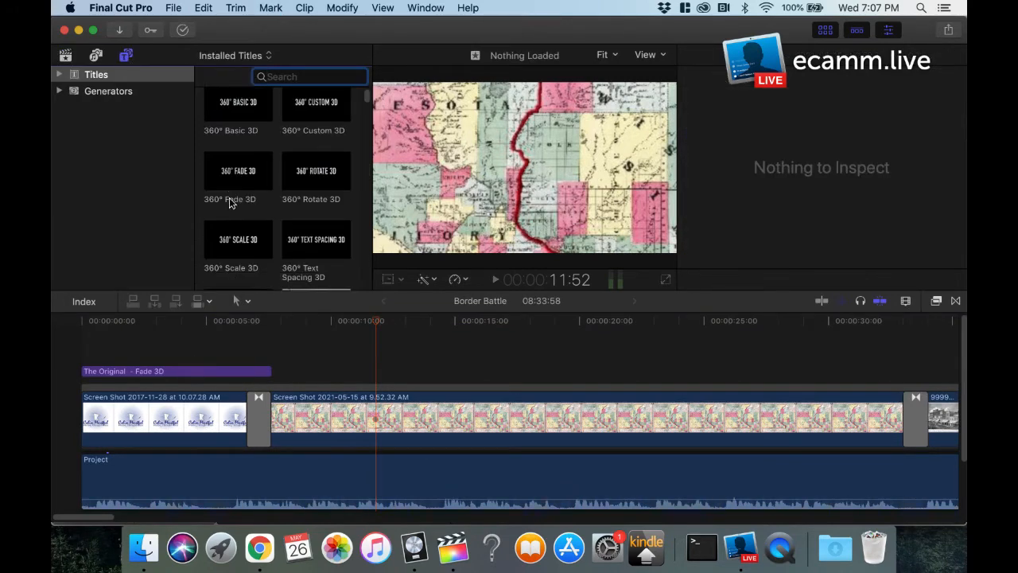
{"action": "scroll", "coordinate": [234, 205], "scroll_direction": "down", "scroll_amount": 5}
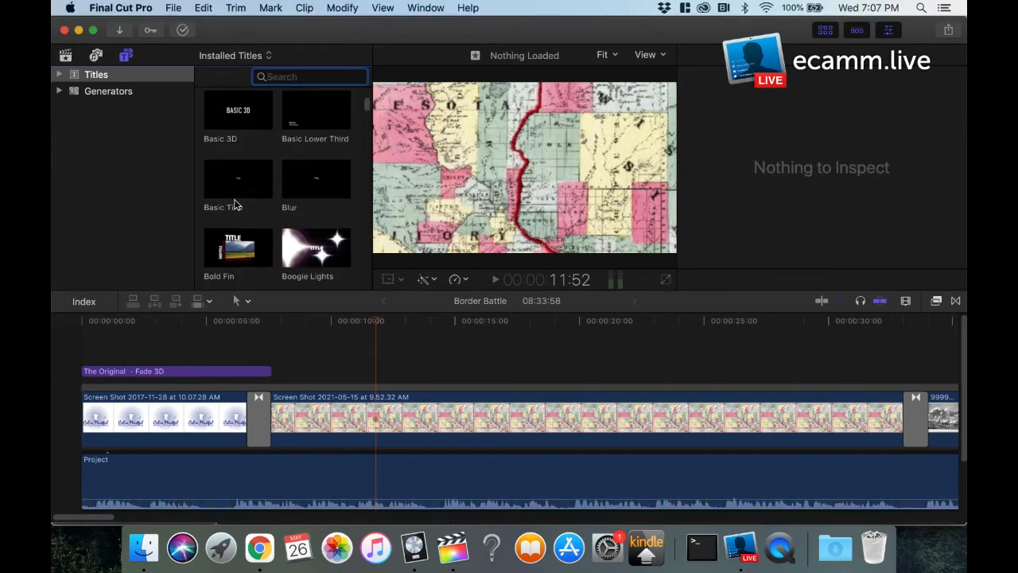
{"action": "left_click", "coordinate": [218, 186]}
{"action": "left_click_drag", "start_coordinate": [218, 186], "coordinate": [329, 375]}
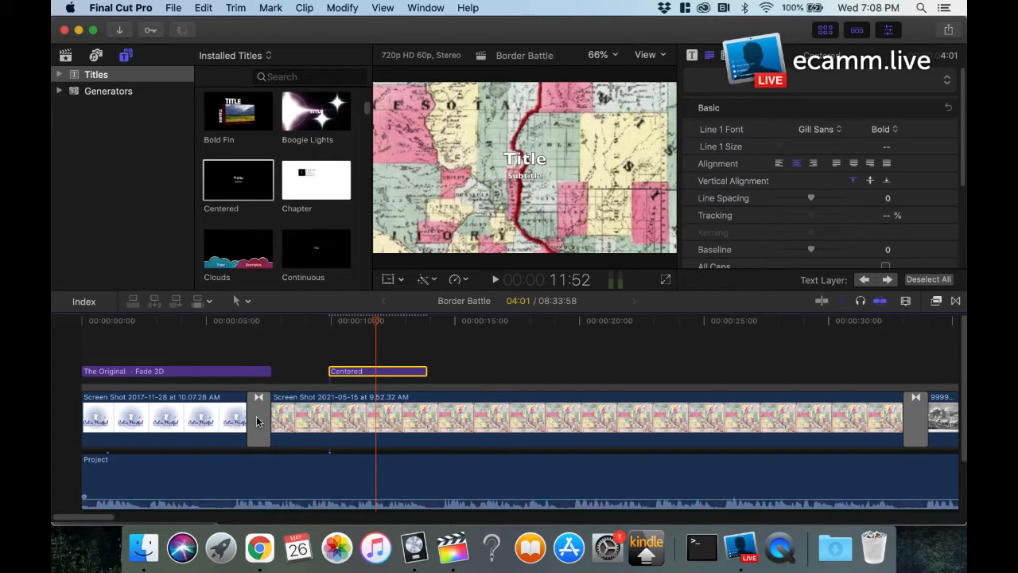
{"action": "left_click_drag", "start_coordinate": [100, 521], "coordinate": [149, 519]}
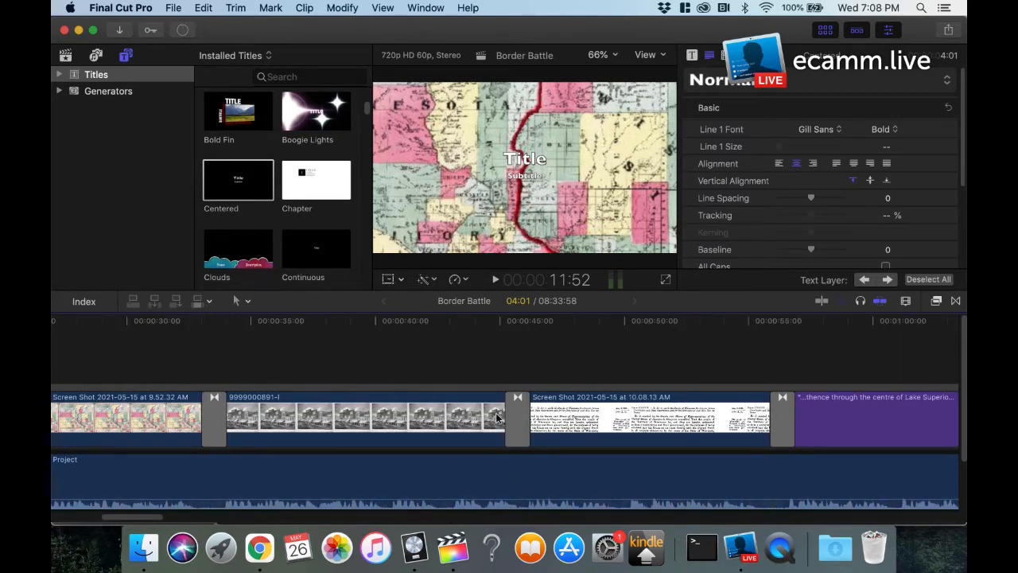
{"action": "left_click", "coordinate": [308, 331]}
{"action": "left_click", "coordinate": [456, 437]}
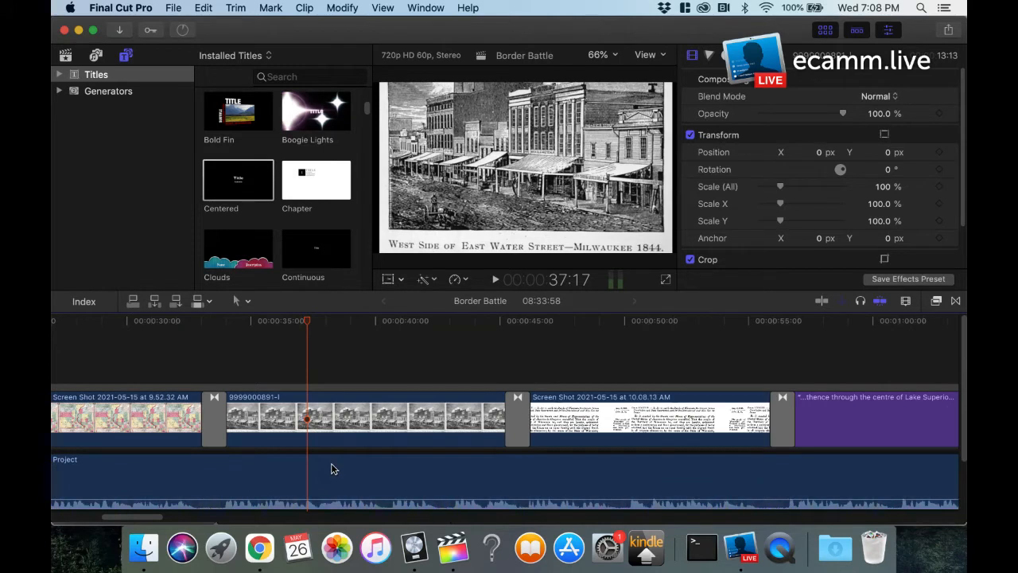
{"action": "key", "text": "space"}
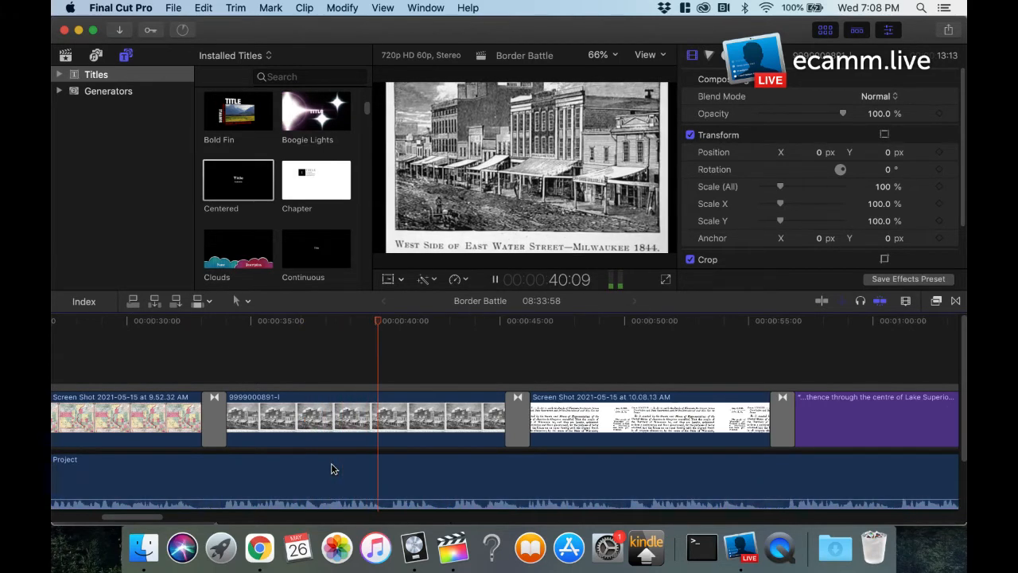
{"action": "key", "text": "space"}
{"action": "left_click", "coordinate": [365, 427]}
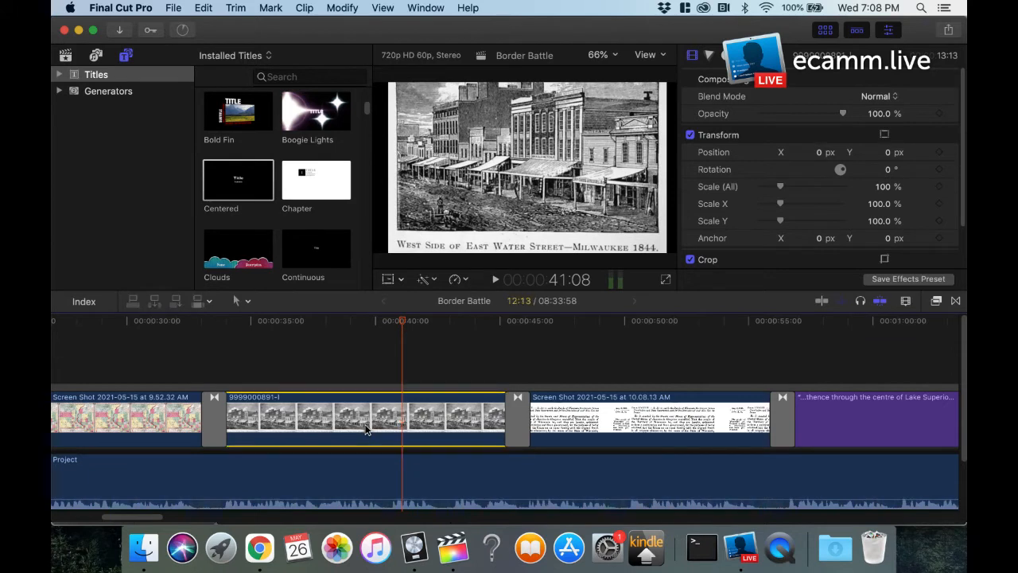
{"action": "left_click", "coordinate": [401, 283]}
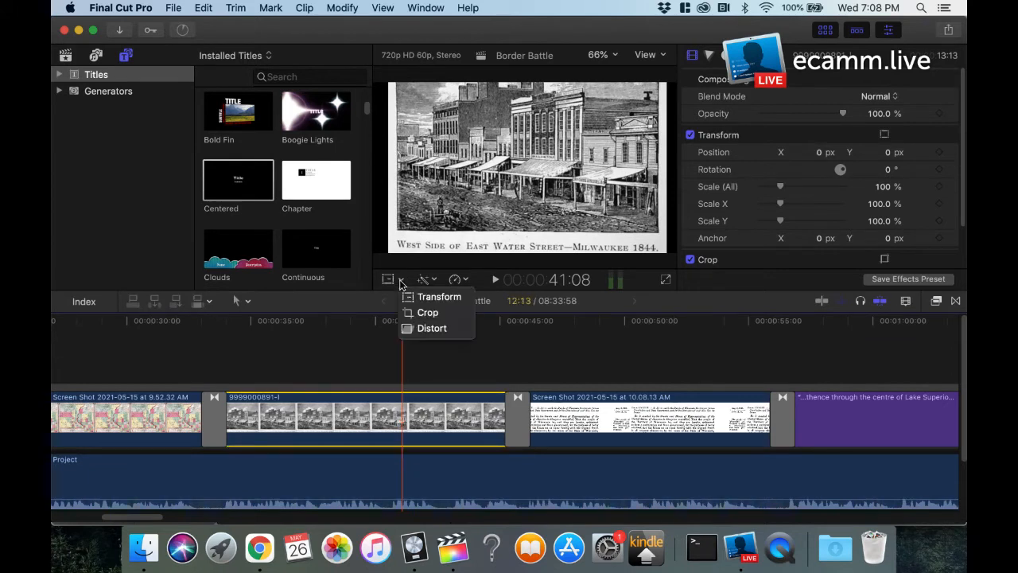
{"action": "left_click", "coordinate": [428, 313]}
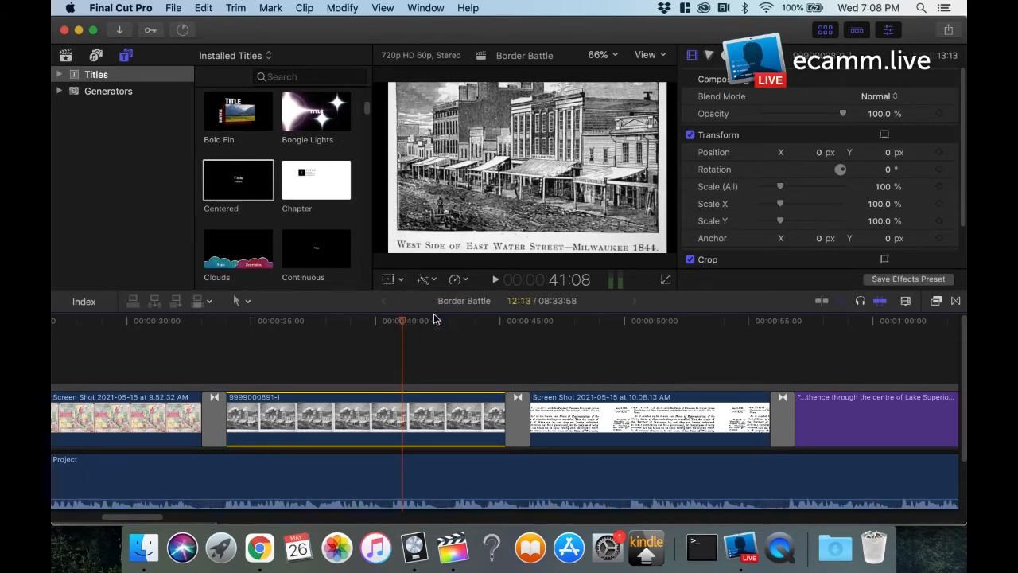
{"action": "left_click", "coordinate": [558, 247]}
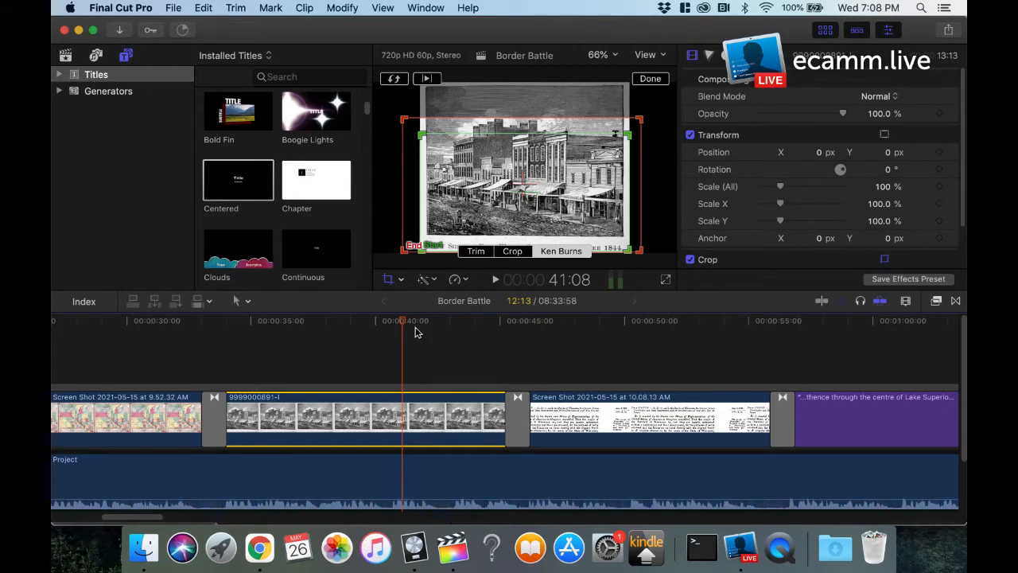
{"action": "left_click", "coordinate": [648, 79]}
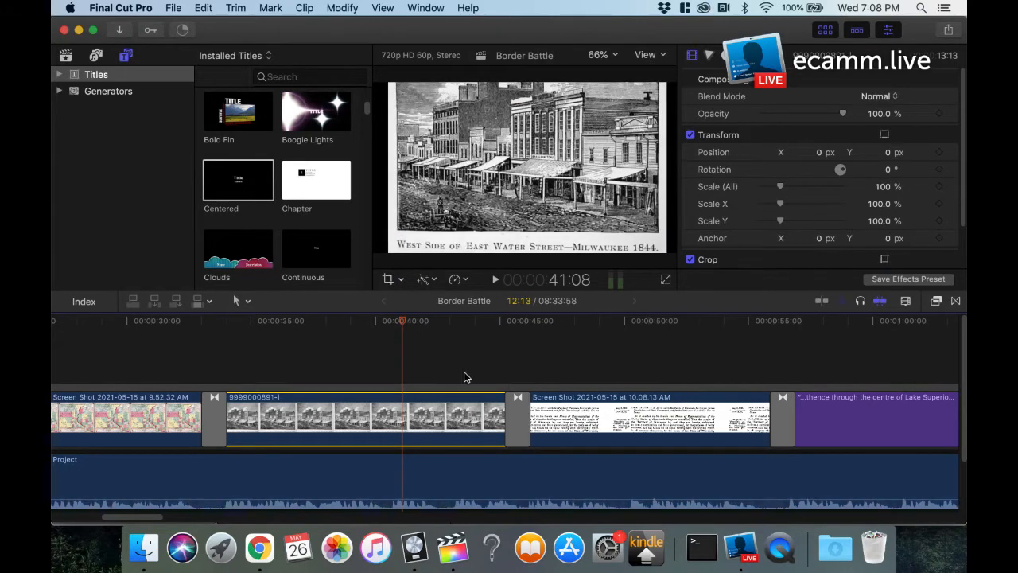
Step: Review the Border Battle timeline at about 1:00, at about 6:45 and at its end
{"action": "left_click_drag", "start_coordinate": [148, 521], "coordinate": [192, 517]}
{"action": "left_click", "coordinate": [212, 320]}
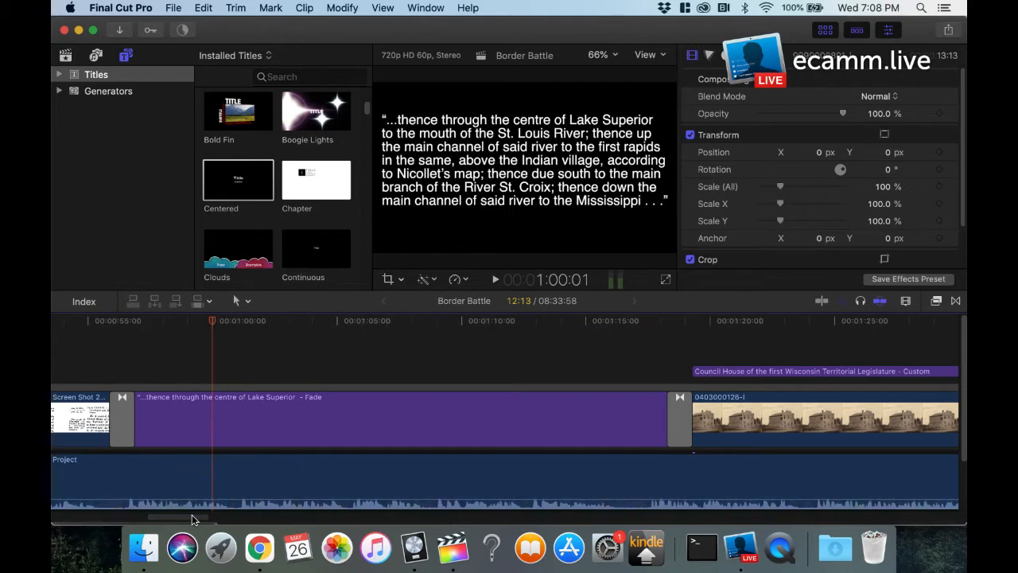
{"action": "left_click_drag", "start_coordinate": [193, 517], "coordinate": [798, 518]}
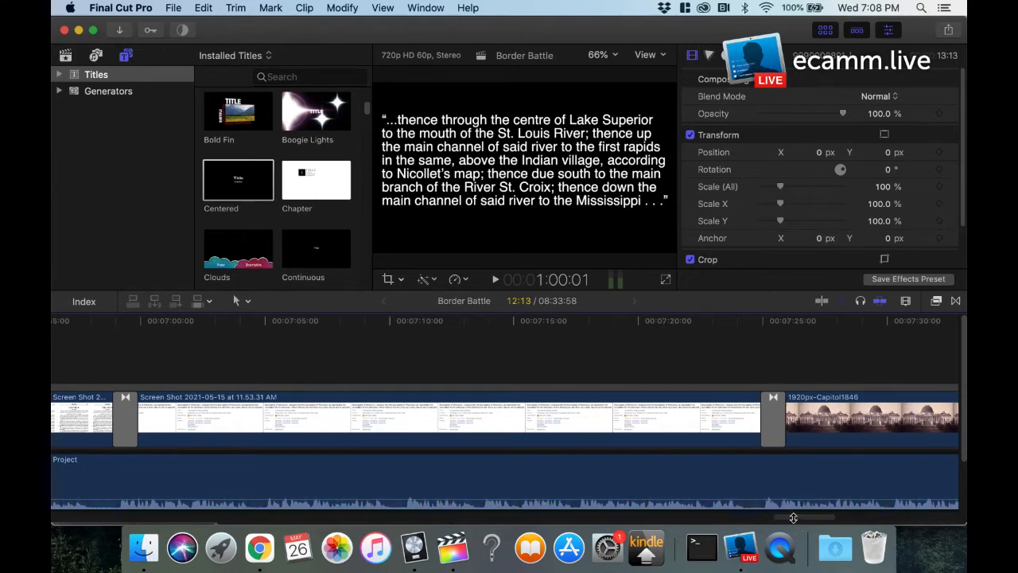
{"action": "left_click_drag", "start_coordinate": [793, 517], "coordinate": [751, 518]}
{"action": "left_click", "coordinate": [371, 335]}
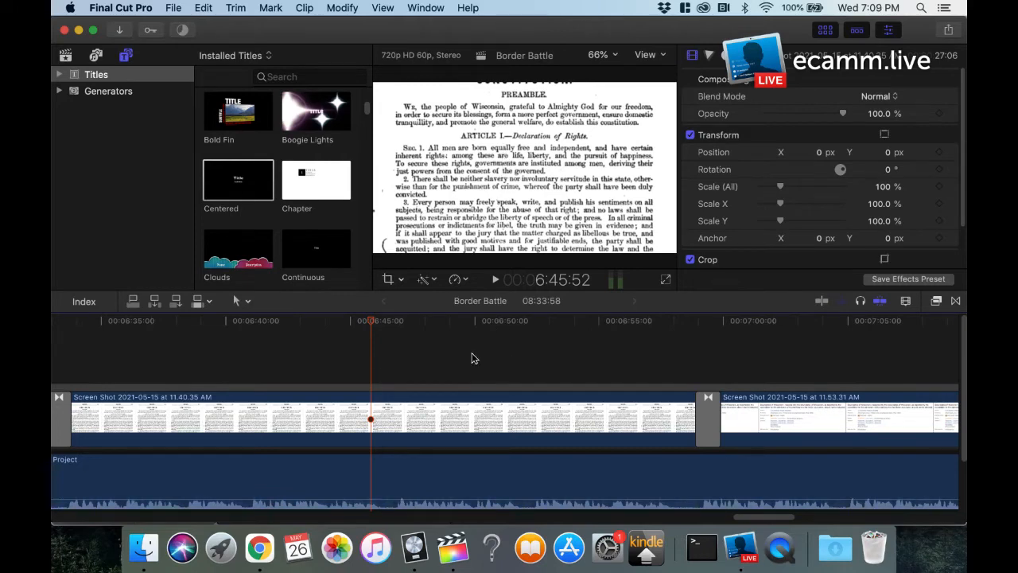
{"action": "left_click_drag", "start_coordinate": [753, 522], "coordinate": [931, 514]}
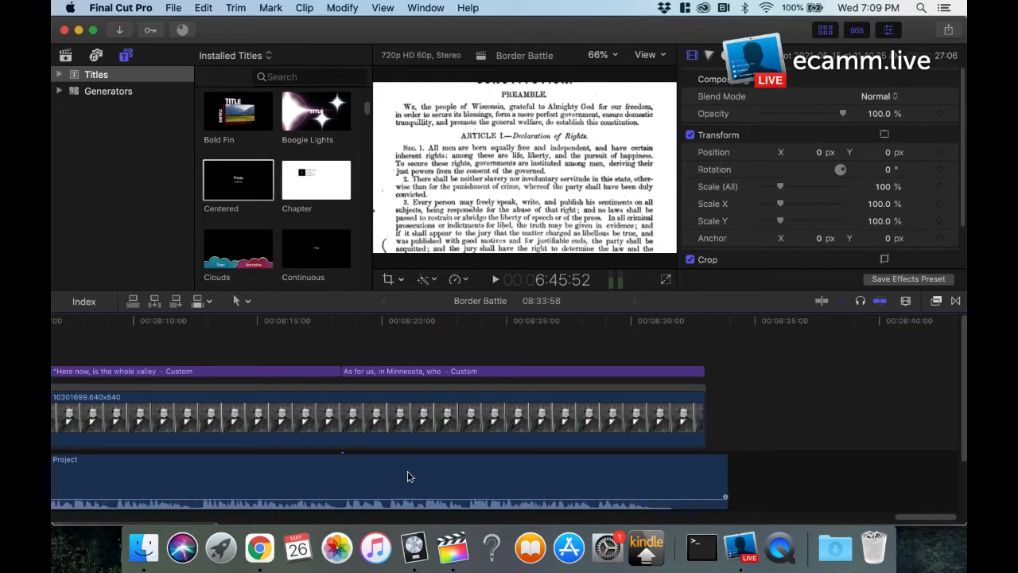
Step: Switch to the Border Battle Final project in Logic Pro X and move the playhead to bar 6
{"action": "left_click", "coordinate": [415, 547]}
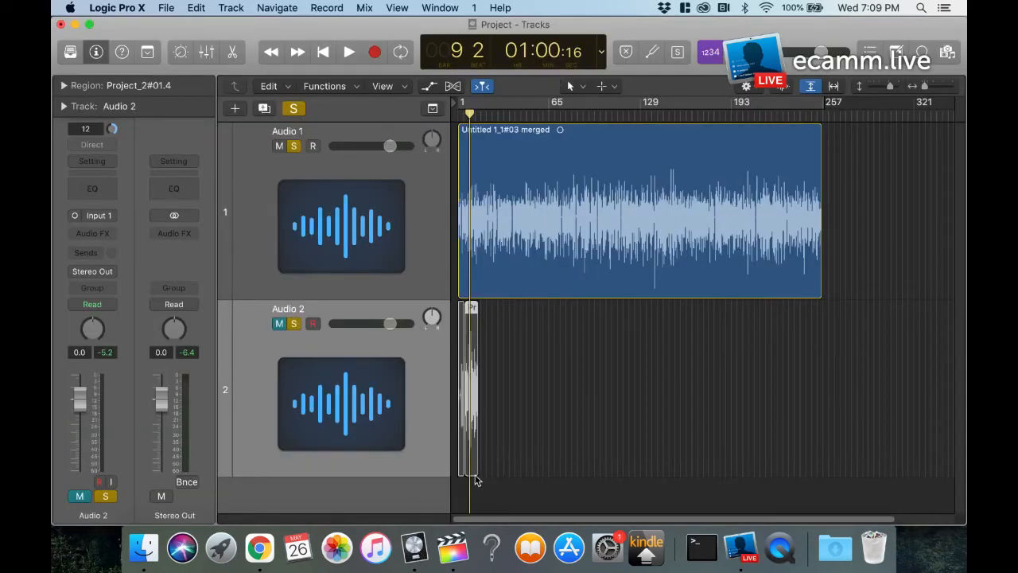
{"action": "right_click", "coordinate": [415, 547]}
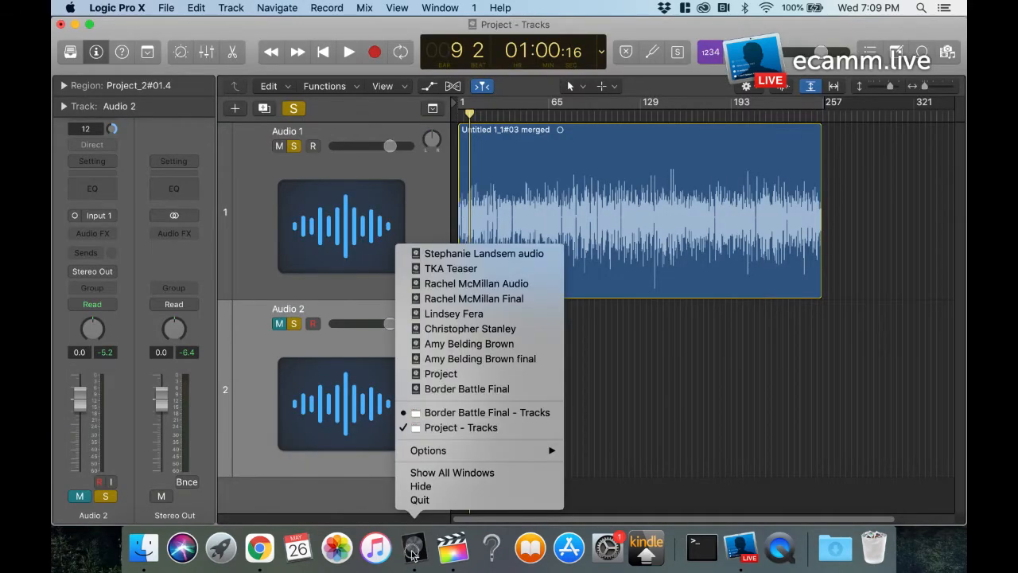
{"action": "left_click", "coordinate": [448, 414]}
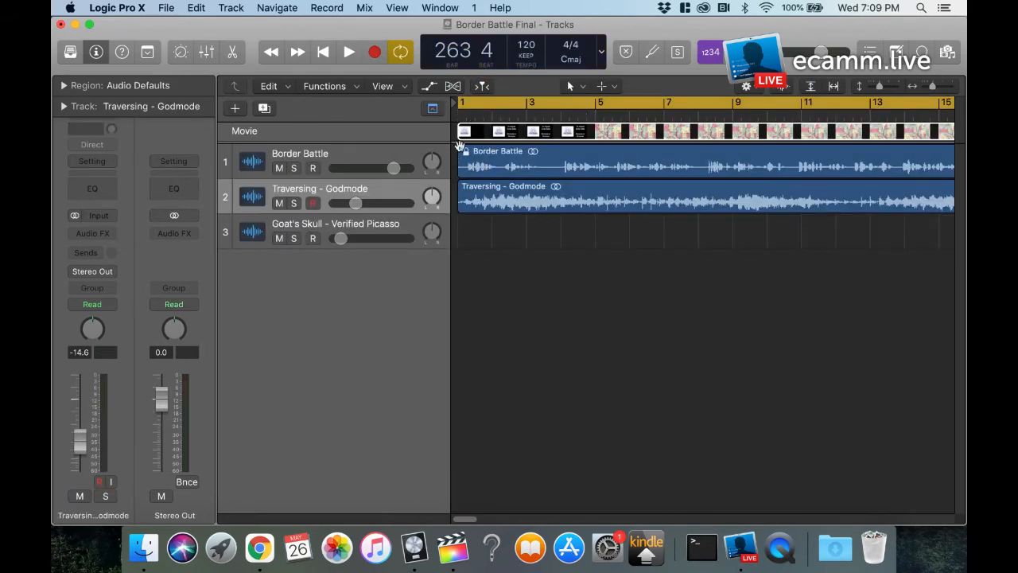
{"action": "left_click", "coordinate": [475, 114]}
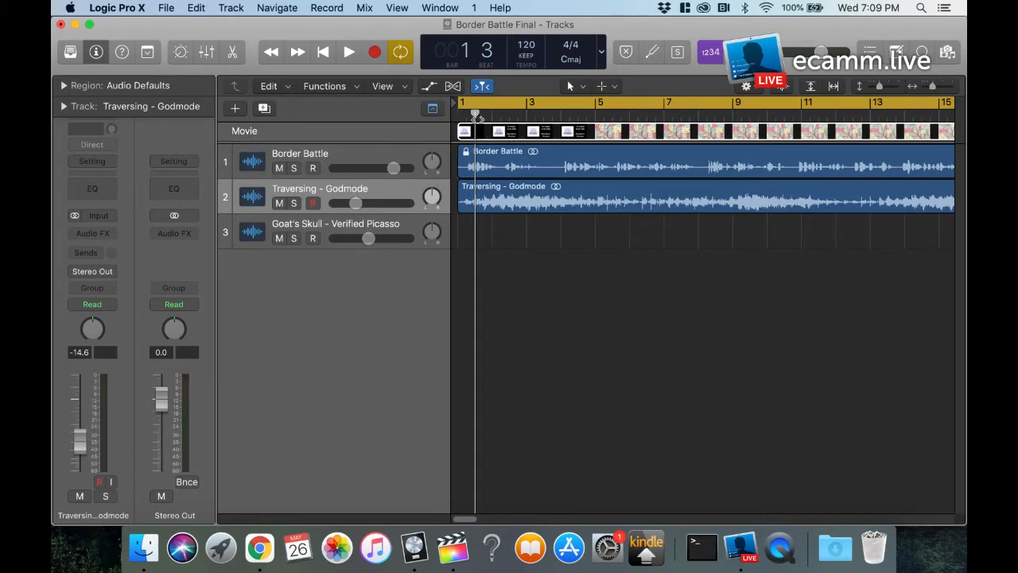
{"action": "left_click_drag", "start_coordinate": [475, 116], "coordinate": [629, 117]}
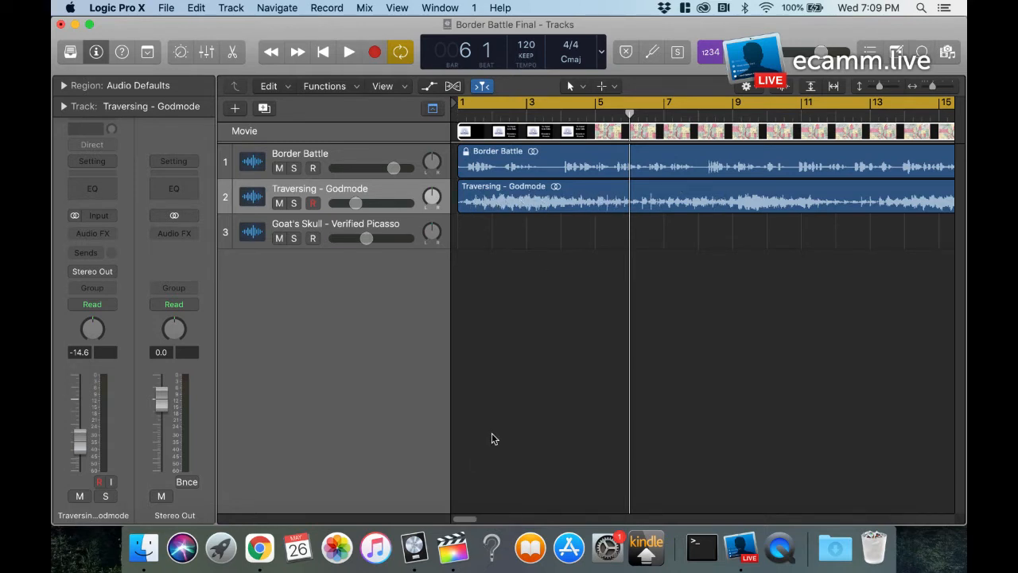
Step: Examine the volume automation where the Goat's Skull region begins near bar 98, and hide the automation again
{"action": "key", "text": "a"}
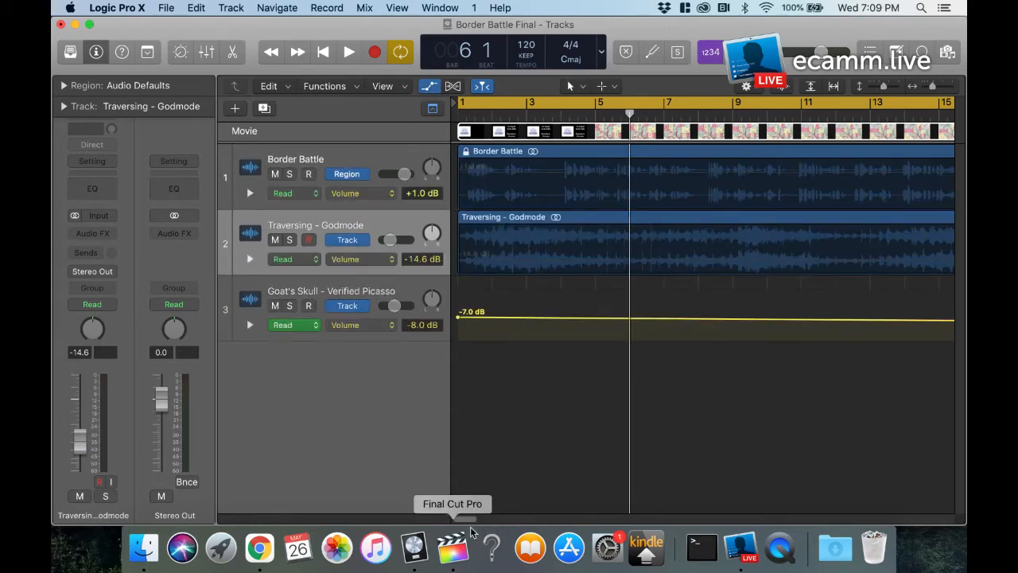
{"action": "left_click_drag", "start_coordinate": [464, 519], "coordinate": [628, 520]}
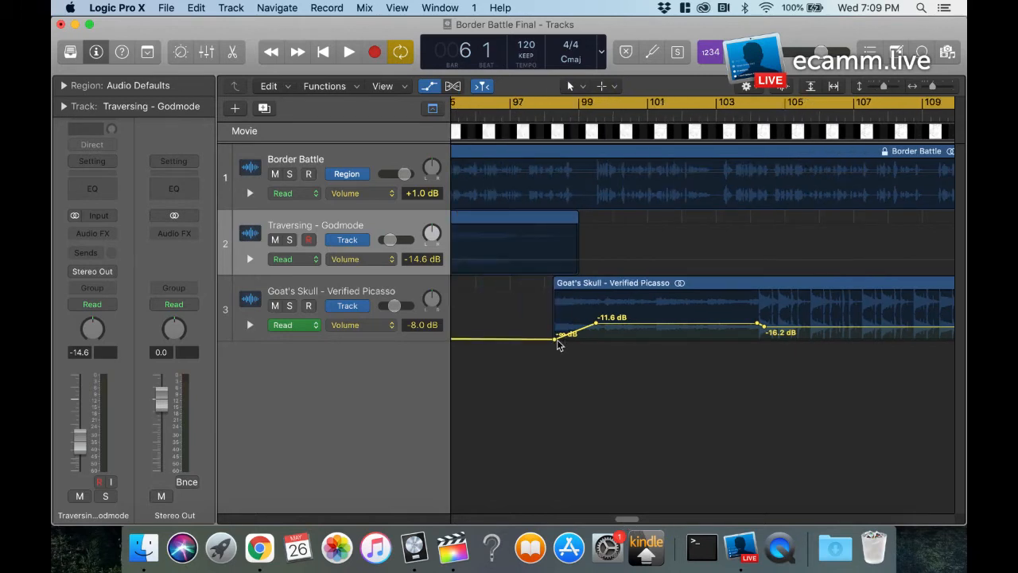
{"action": "key", "text": "a"}
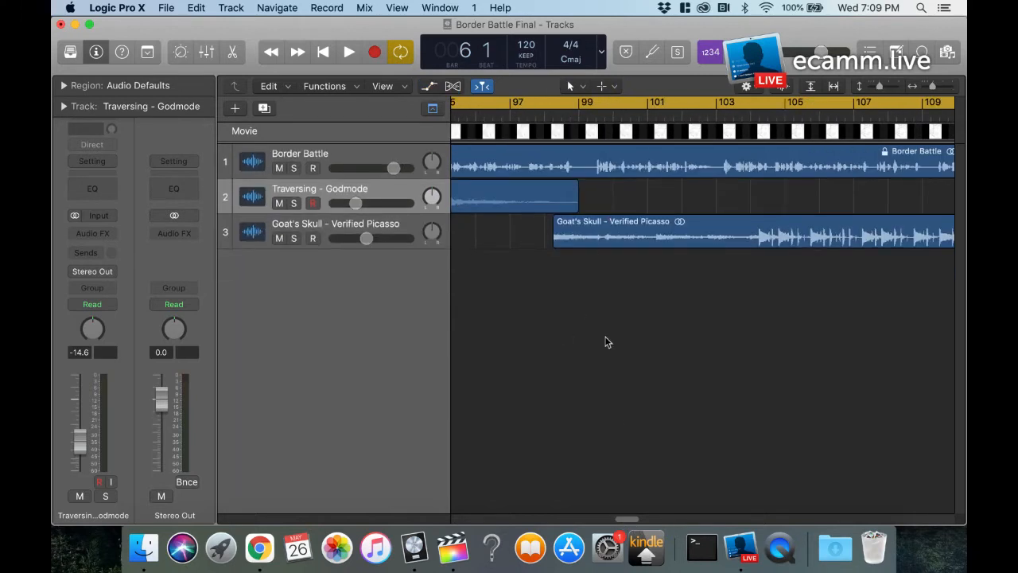
{"action": "left_click_drag", "start_coordinate": [625, 519], "coordinate": [518, 540]}
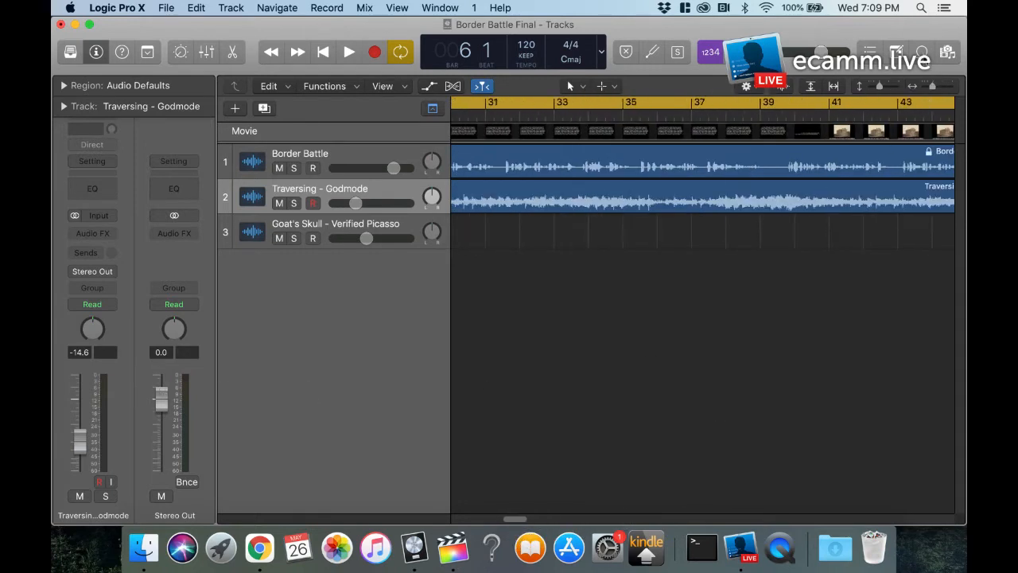
Step: Filter the Apple Loops library by Strings instrument, Orchestral genre, and the Intense and Dark descriptors
{"action": "left_click", "coordinate": [922, 52]}
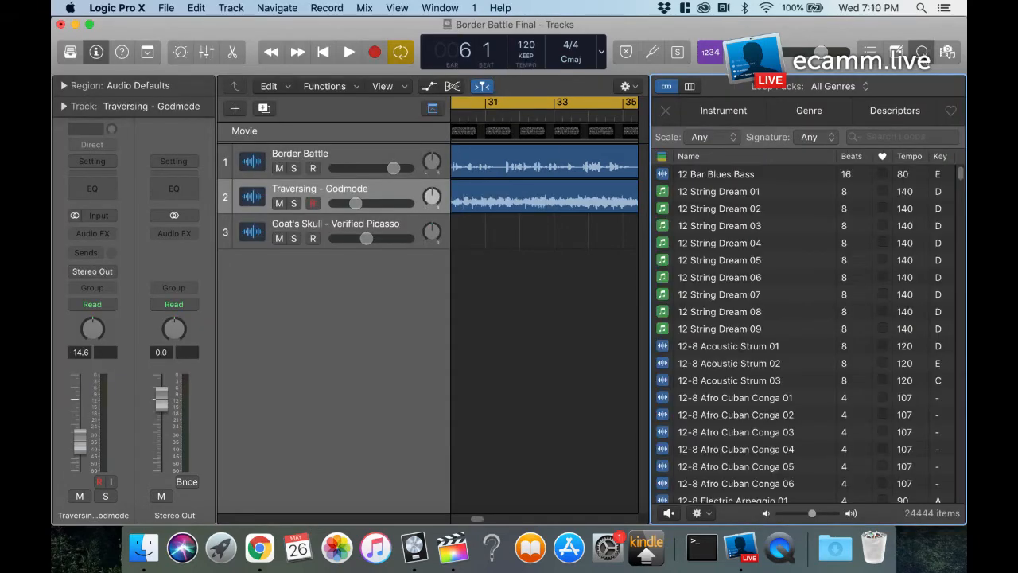
{"action": "scroll", "coordinate": [744, 318], "scroll_direction": "down", "scroll_amount": 20}
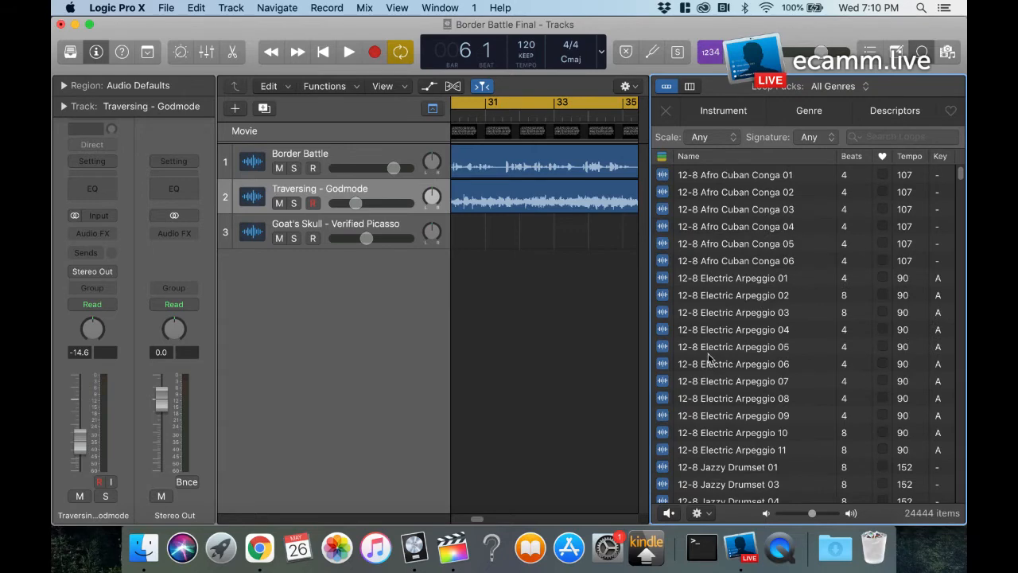
{"action": "scroll", "coordinate": [708, 353], "scroll_direction": "down", "scroll_amount": 10}
{"action": "scroll", "coordinate": [708, 353], "scroll_direction": "up", "scroll_amount": 20}
{"action": "left_click", "coordinate": [717, 113]}
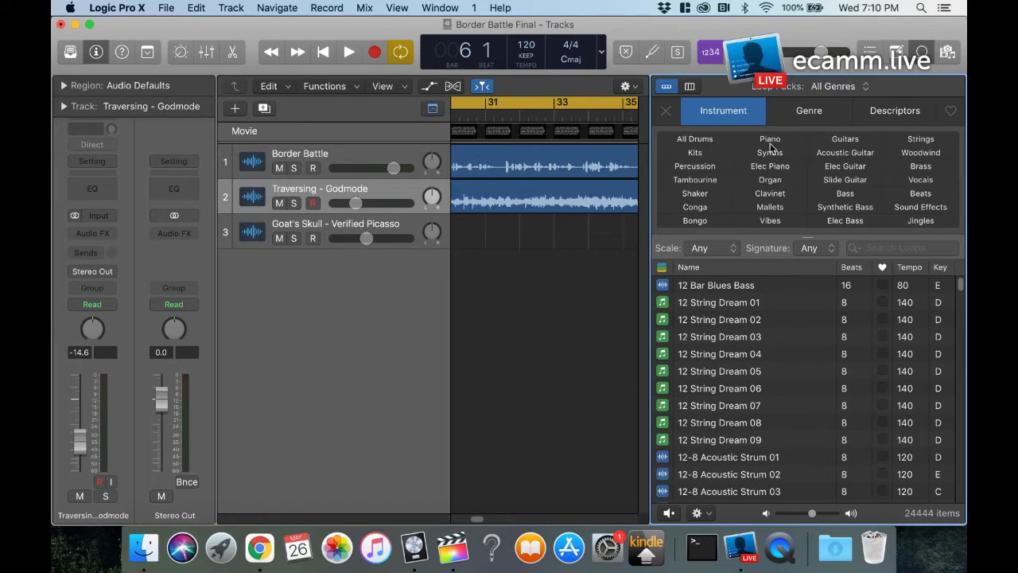
{"action": "left_click", "coordinate": [919, 140]}
{"action": "left_click", "coordinate": [819, 117]}
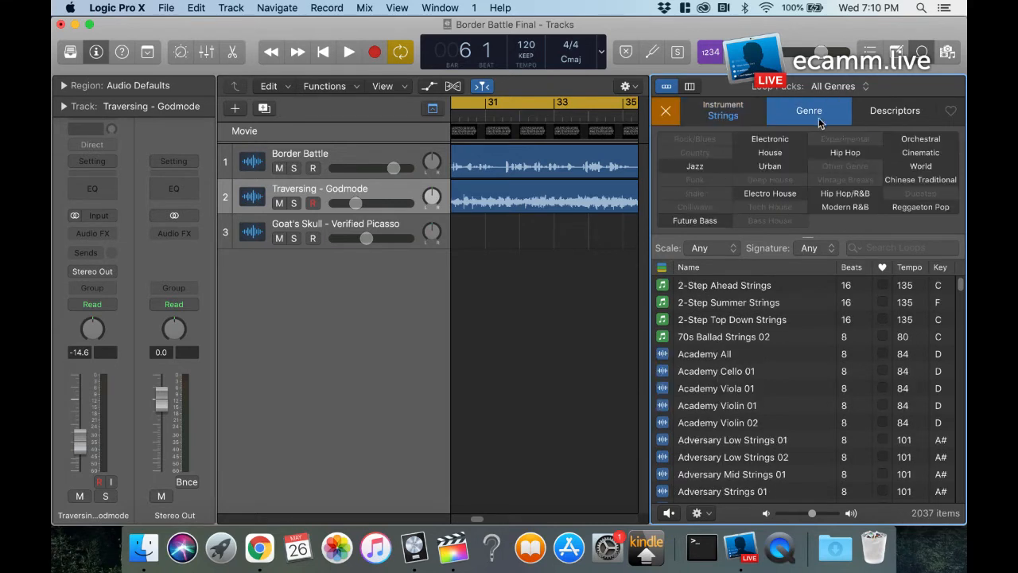
{"action": "left_click", "coordinate": [914, 140]}
{"action": "left_click", "coordinate": [872, 113]}
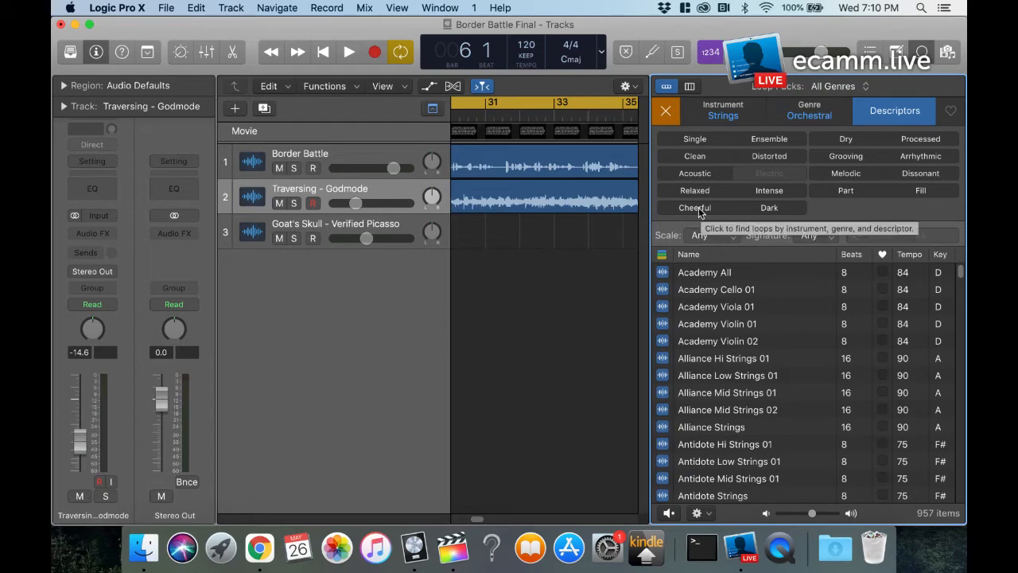
{"action": "left_click", "coordinate": [769, 192]}
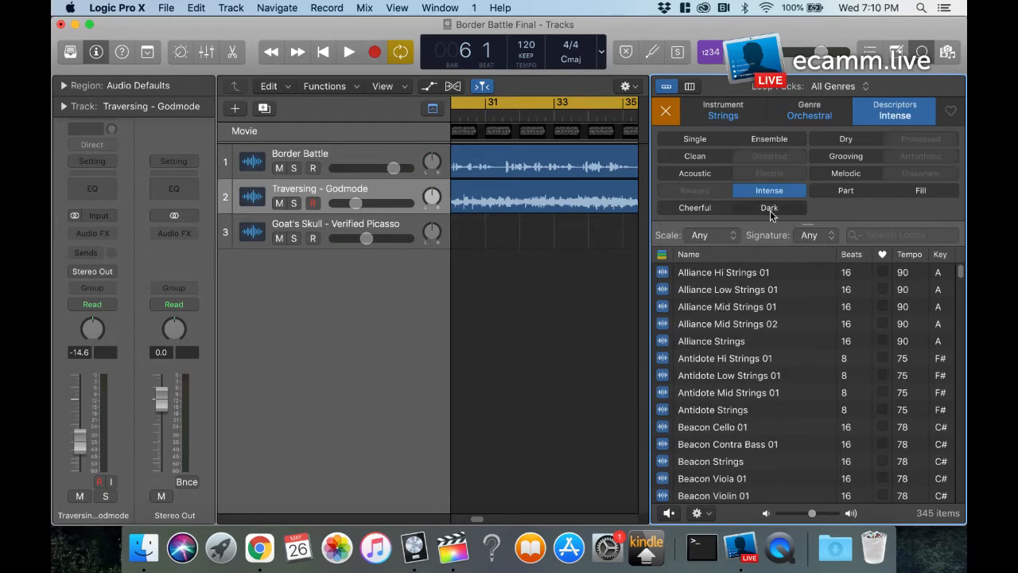
{"action": "left_click", "coordinate": [770, 208]}
Step: Preview the Escape G Cellos and Escape G Harp loops, and stop the playback
{"action": "scroll", "coordinate": [667, 354], "scroll_direction": "down", "scroll_amount": 15}
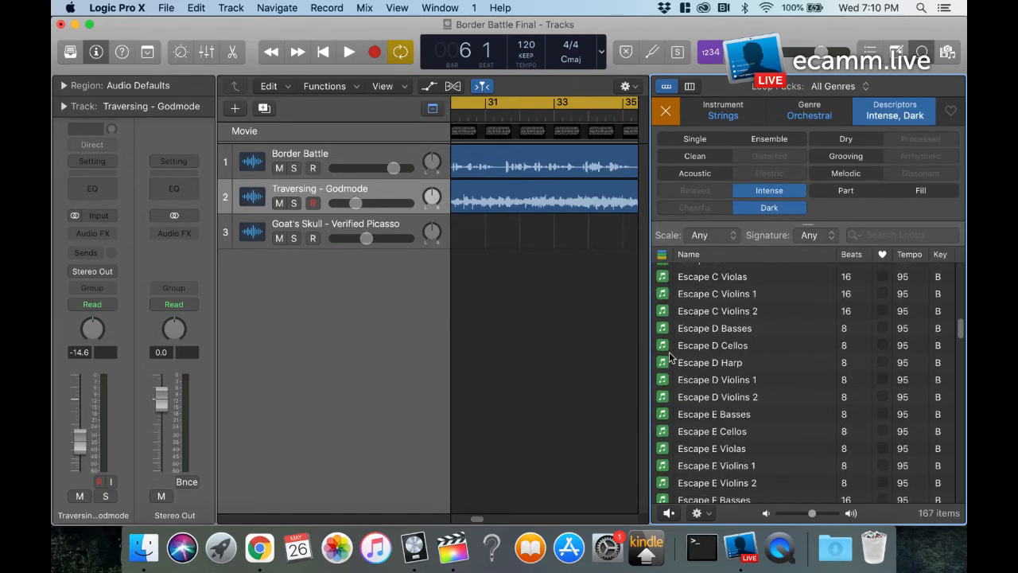
{"action": "left_click", "coordinate": [663, 347]}
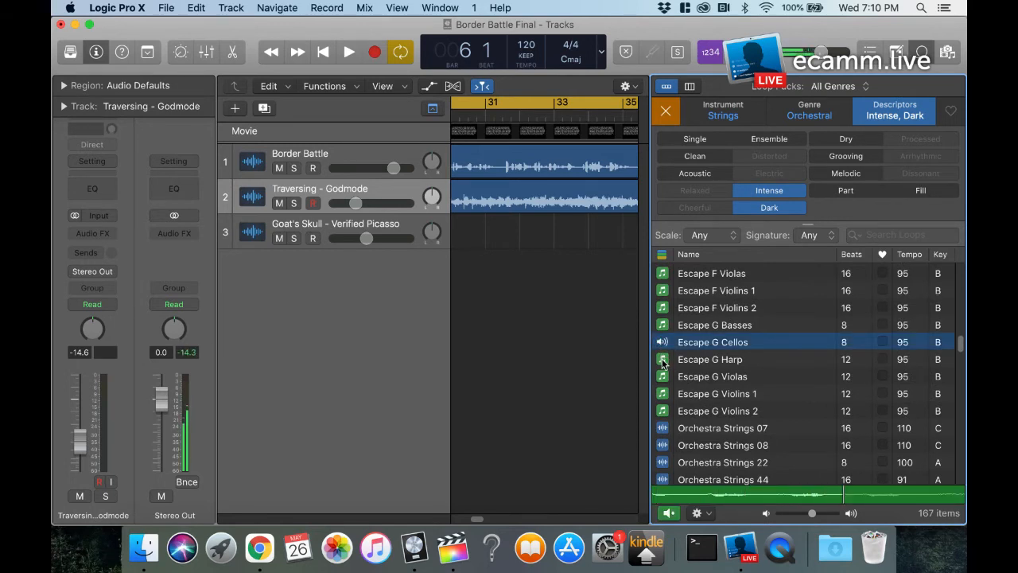
{"action": "left_click", "coordinate": [663, 360]}
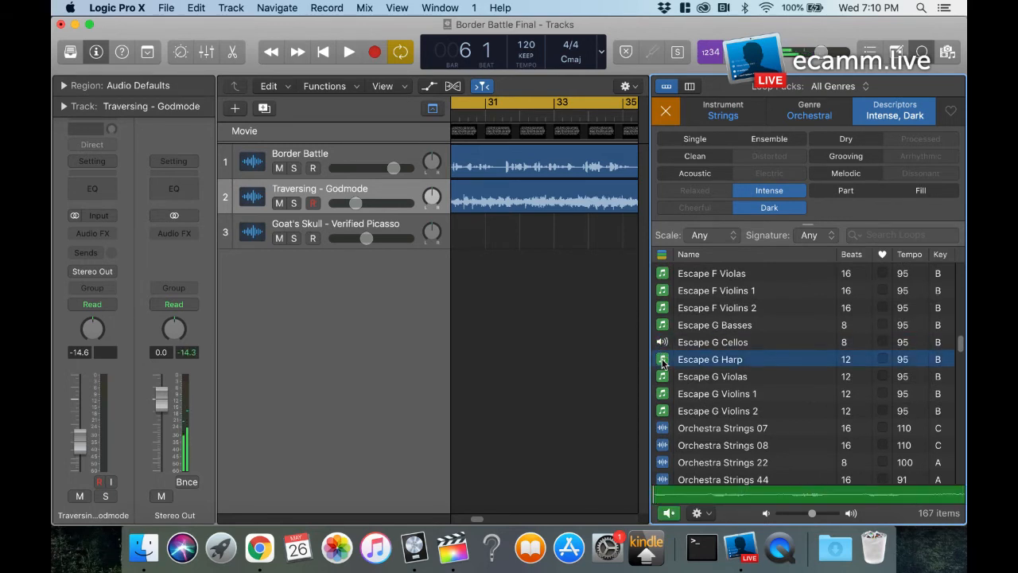
{"action": "left_click", "coordinate": [664, 343]}
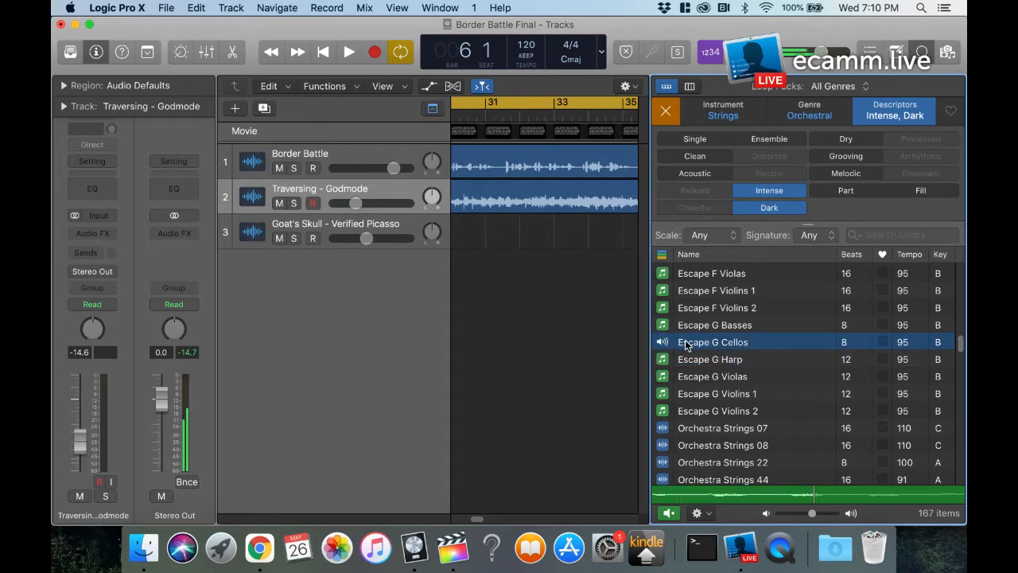
{"action": "left_click", "coordinate": [665, 344]}
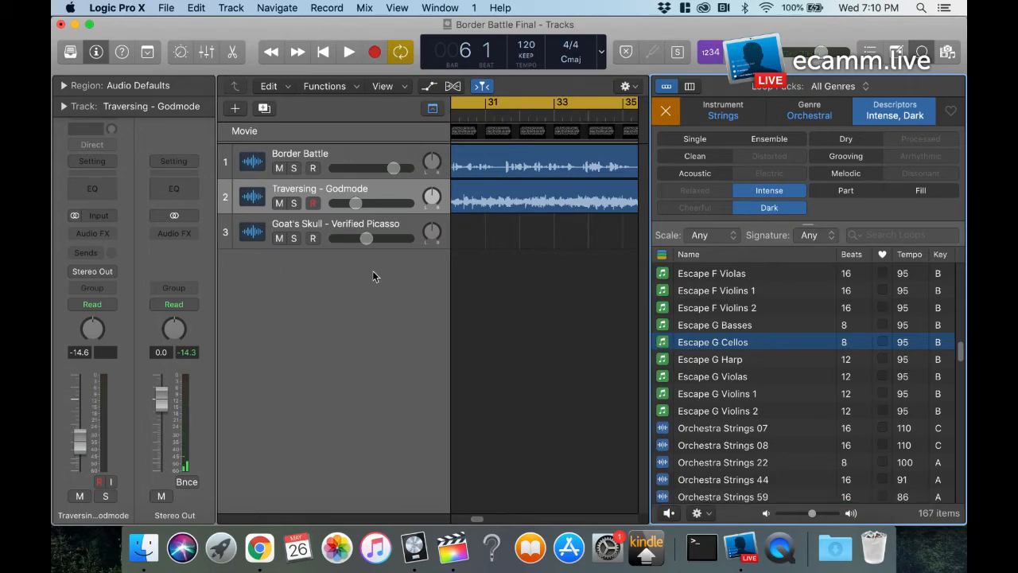
Step: Add a new audio track below Traversing - Godmode
{"action": "left_click", "coordinate": [236, 109]}
{"action": "left_click", "coordinate": [668, 288]}
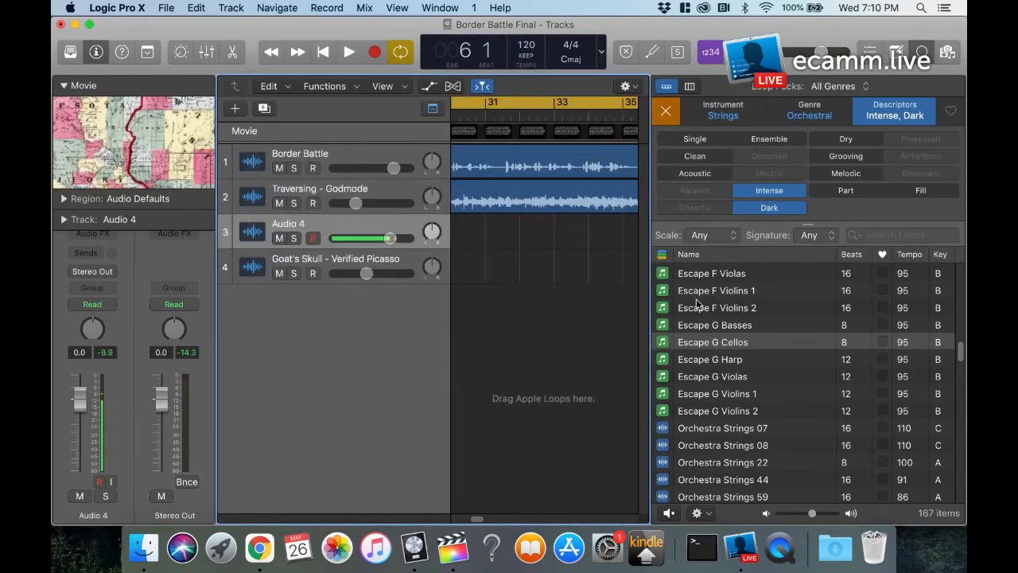
Step: Place the Escape G Cellos loop at about bar 30 on the Goat's Skull track and repeat it to about bar 40
{"action": "left_click_drag", "start_coordinate": [689, 342], "coordinate": [463, 273]}
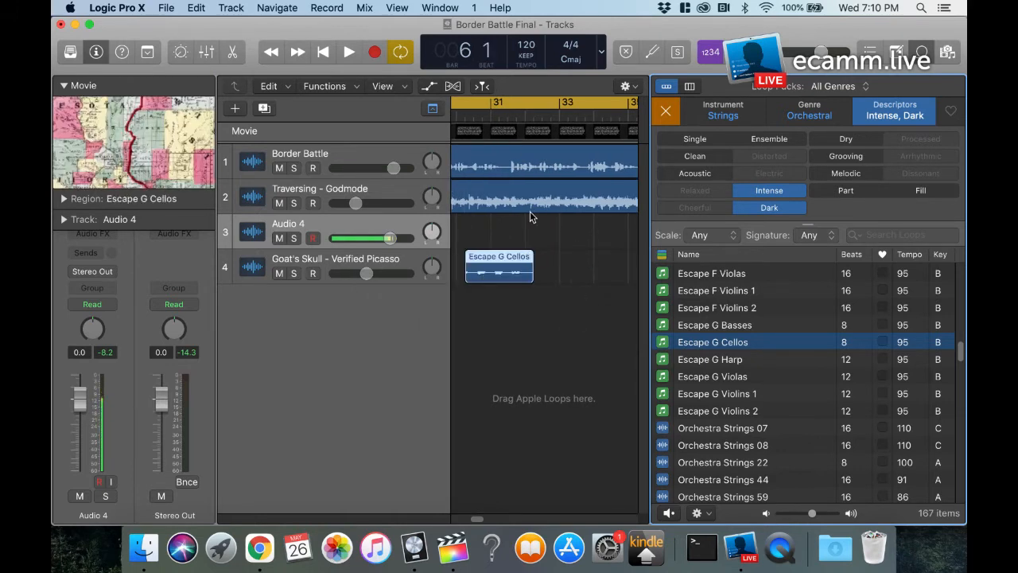
{"action": "left_click_drag", "start_coordinate": [533, 256], "coordinate": [590, 265]}
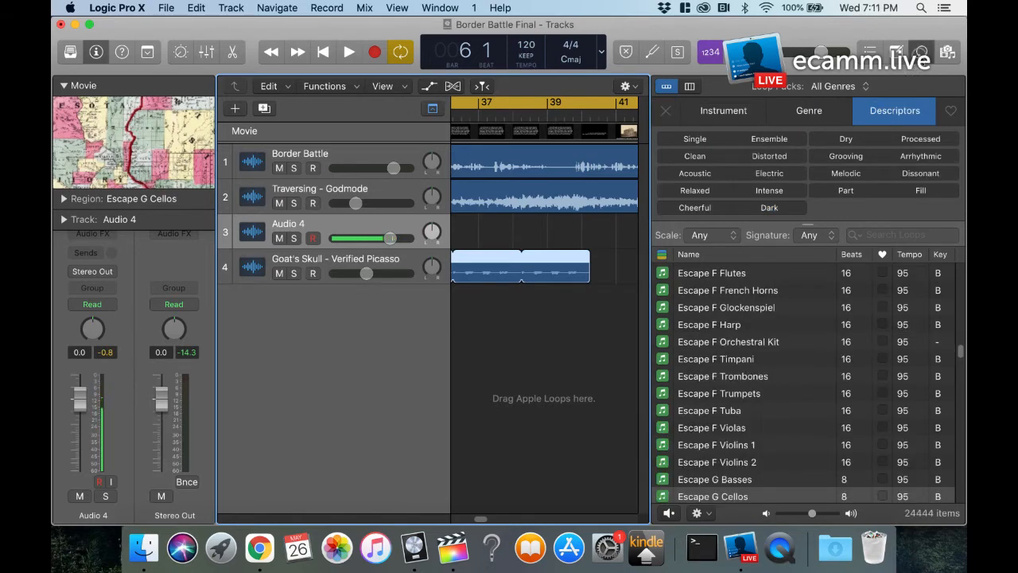
{"action": "left_click", "coordinate": [922, 53]}
Step: Switch to Chrome and open the Audio library in YouTube Studio
{"action": "left_click", "coordinate": [260, 547]}
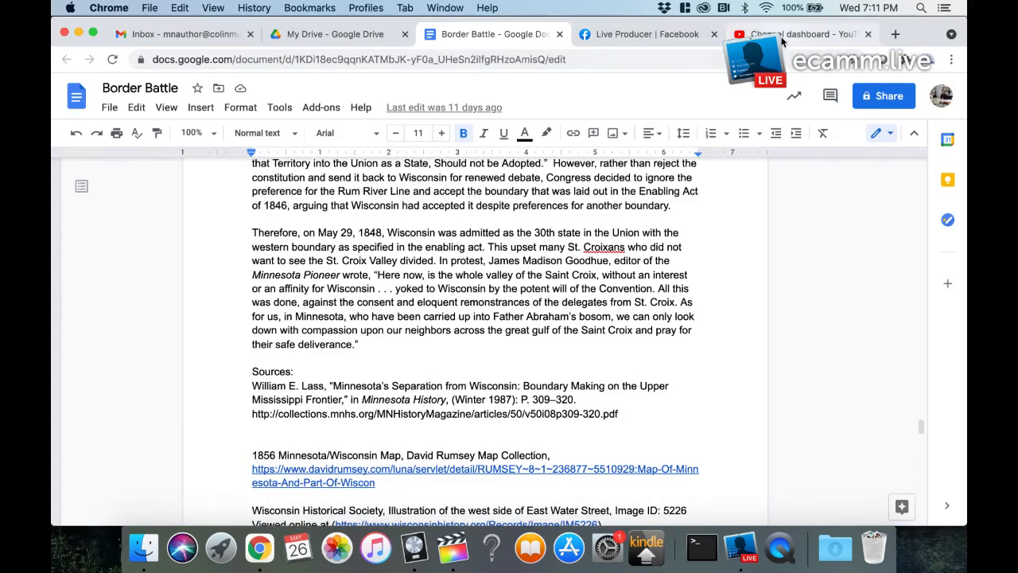
{"action": "left_click", "coordinate": [782, 36]}
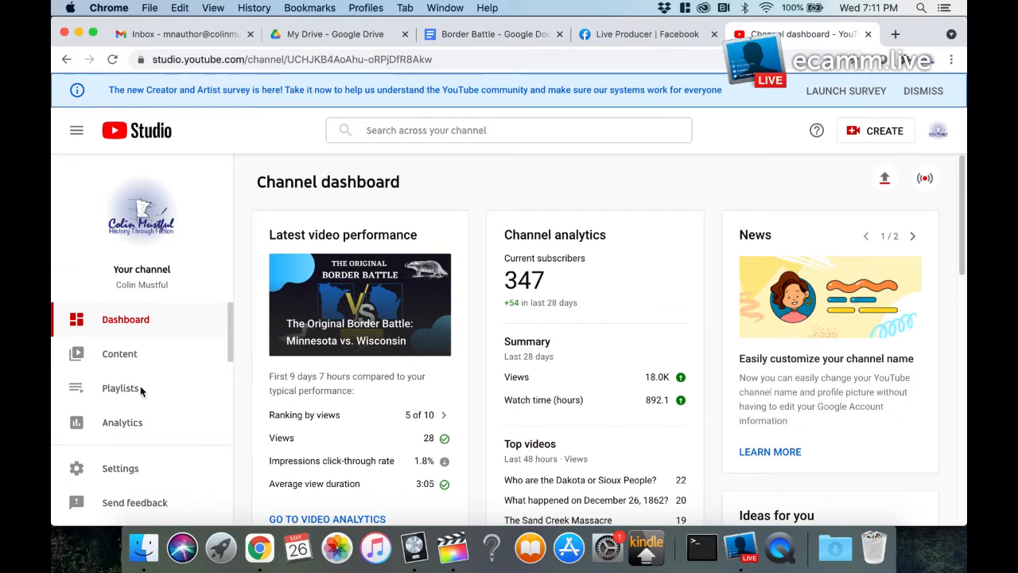
{"action": "scroll", "coordinate": [140, 390], "scroll_direction": "down", "scroll_amount": 5}
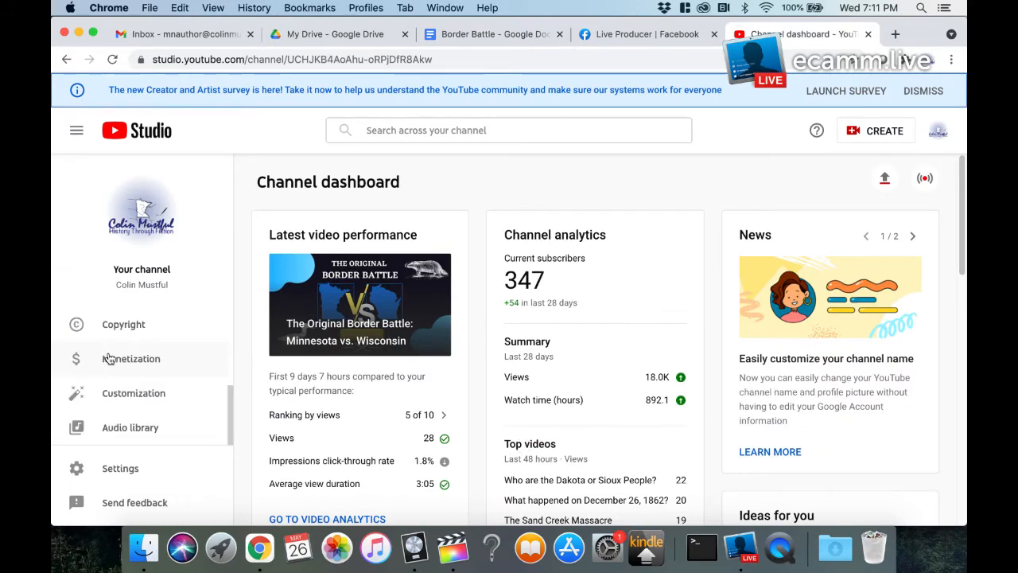
{"action": "left_click", "coordinate": [125, 431]}
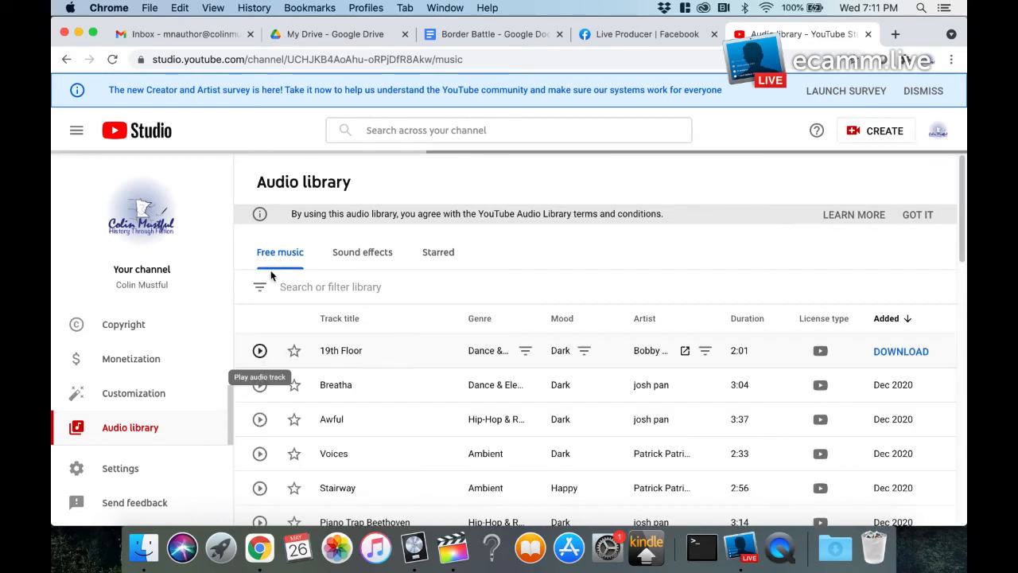
Step: Look through the free music tracks and show the criteria available for filtering the library
{"action": "scroll", "coordinate": [343, 431], "scroll_direction": "down", "scroll_amount": 3}
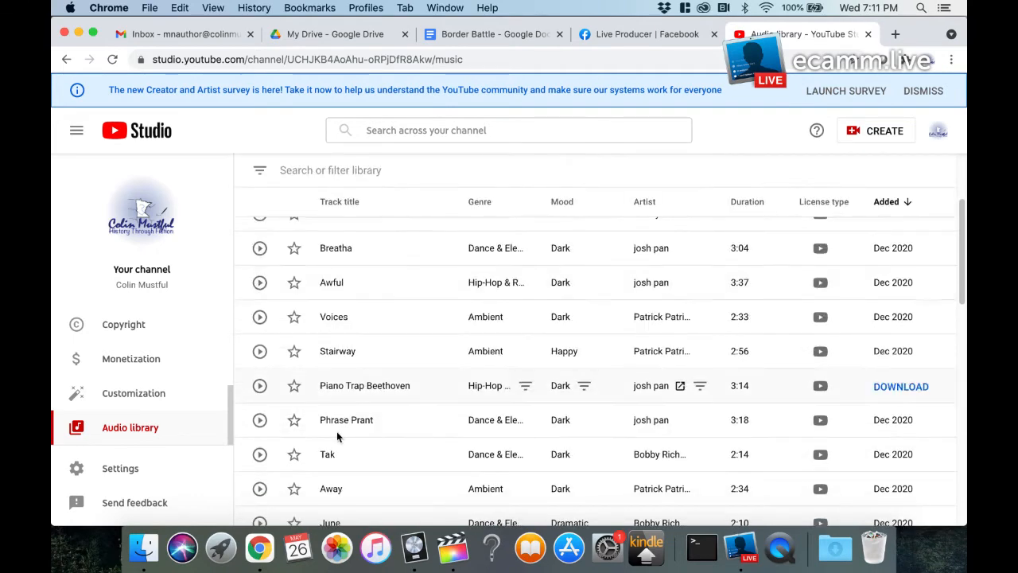
{"action": "scroll", "coordinate": [343, 428], "scroll_direction": "up", "scroll_amount": 3}
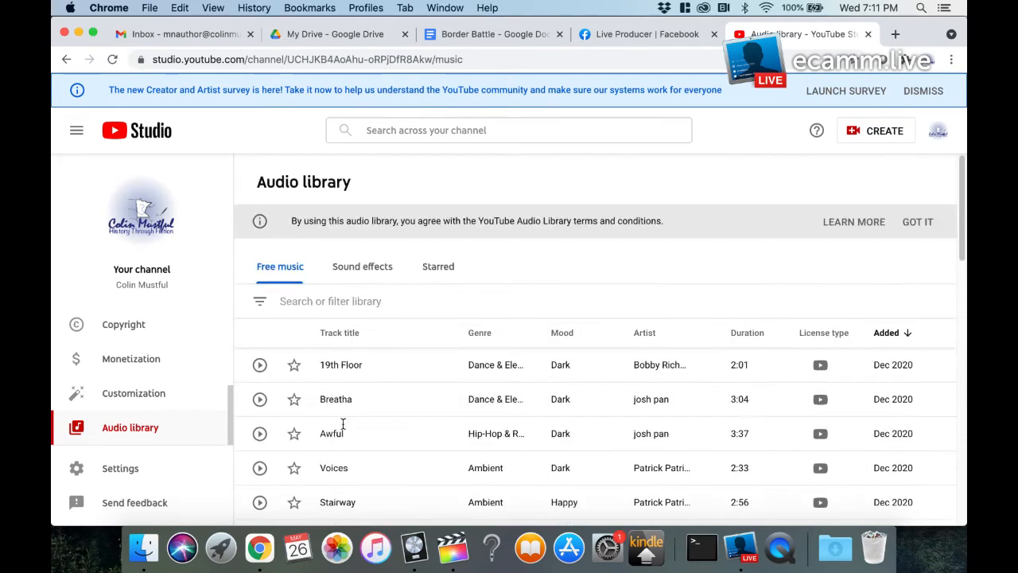
{"action": "left_click", "coordinate": [260, 303]}
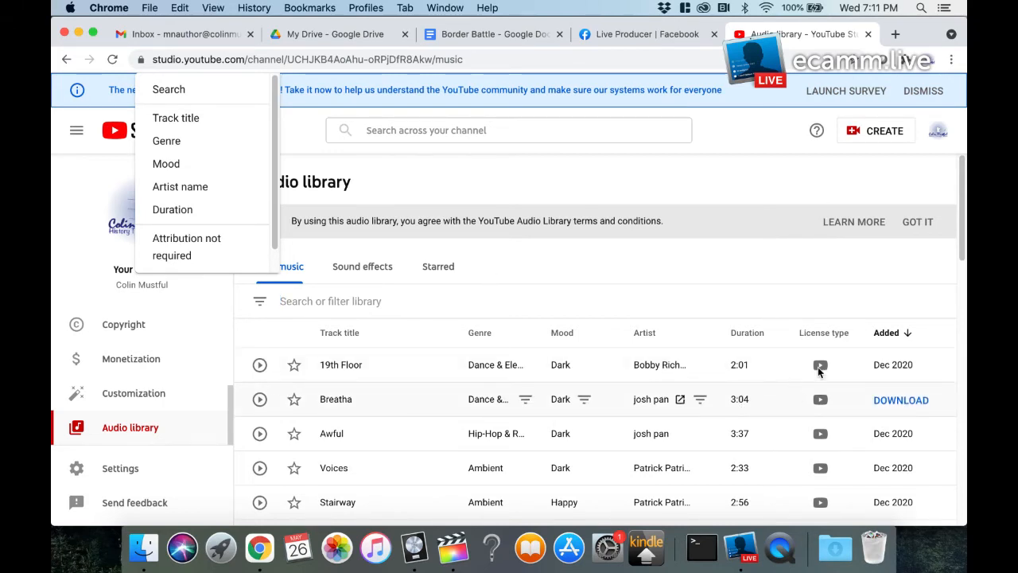
{"action": "mouse_move", "coordinate": [811, 385]}
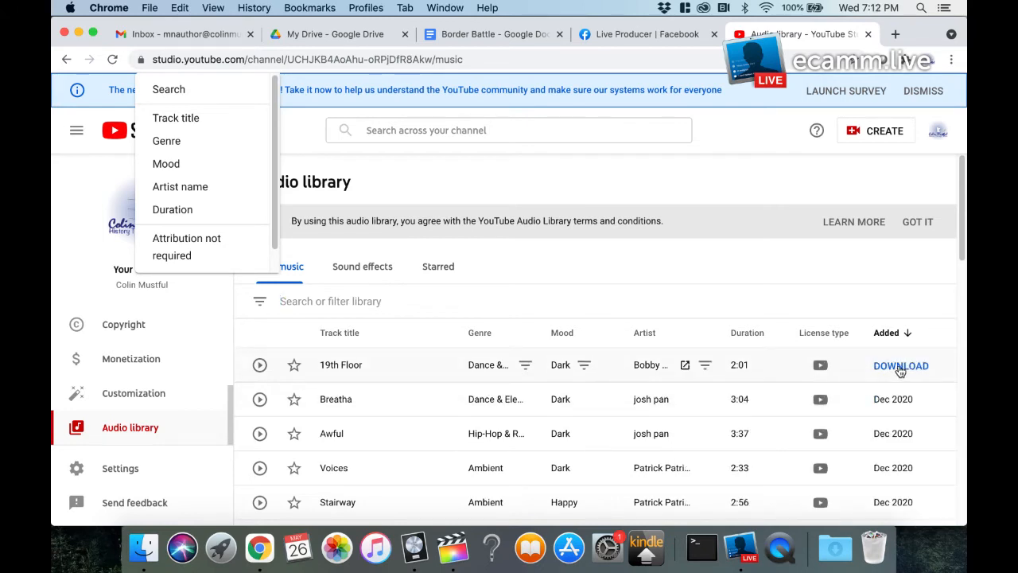
Step: Play a short preview of the 19th Floor track in the Audio library and pause it
{"action": "left_click", "coordinate": [260, 364]}
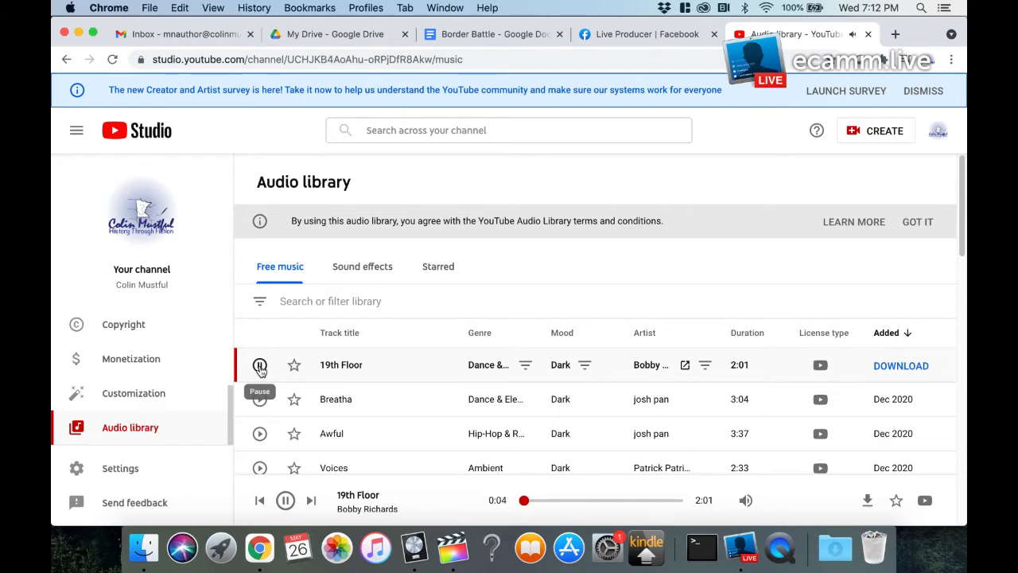
{"action": "left_click", "coordinate": [260, 367]}
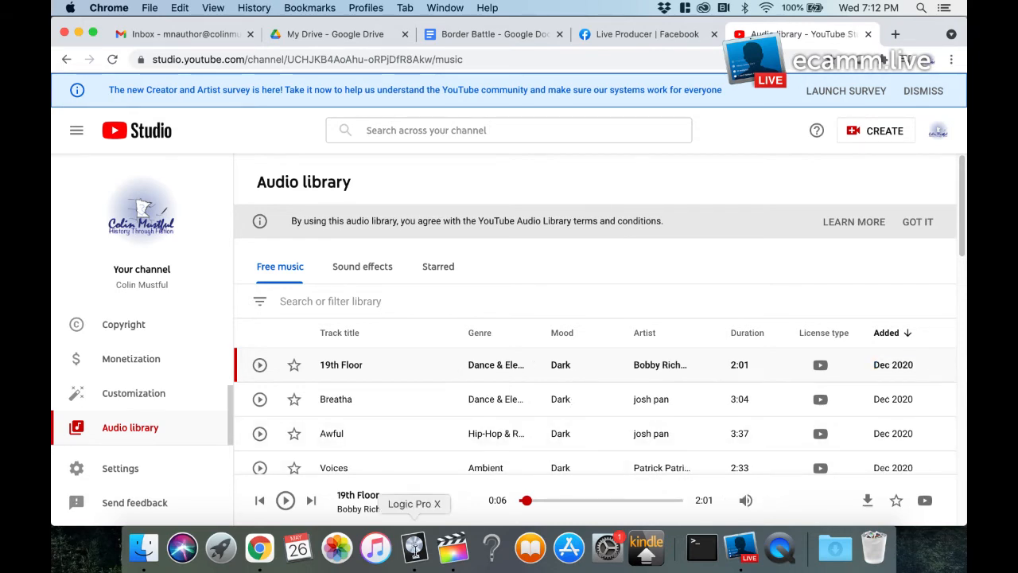
Step: Switch to Logic Pro X and play the Border Battle Final mix from bar 4 to about bar 10
{"action": "left_click", "coordinate": [413, 547]}
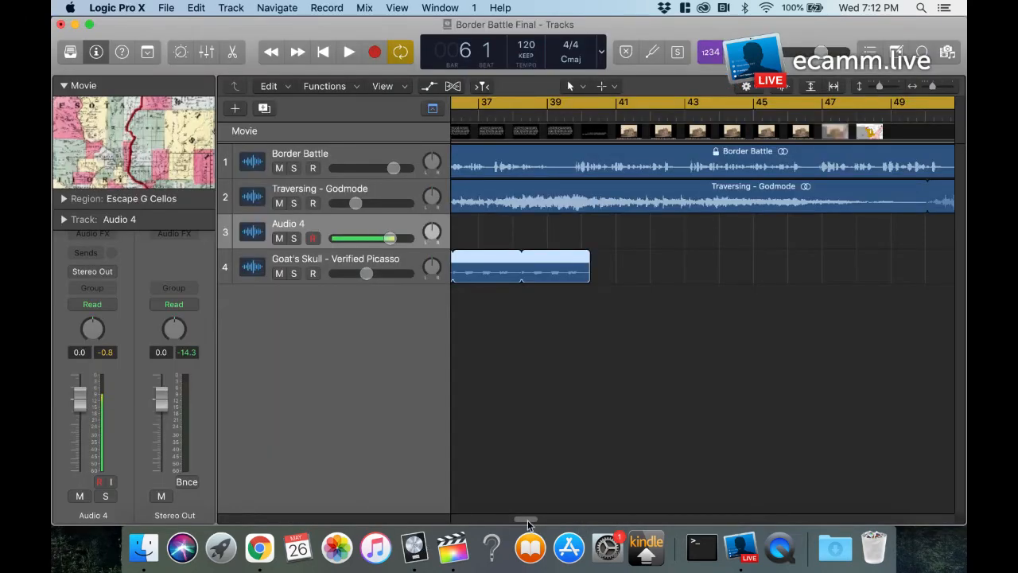
{"action": "left_click_drag", "start_coordinate": [525, 518], "coordinate": [463, 529]}
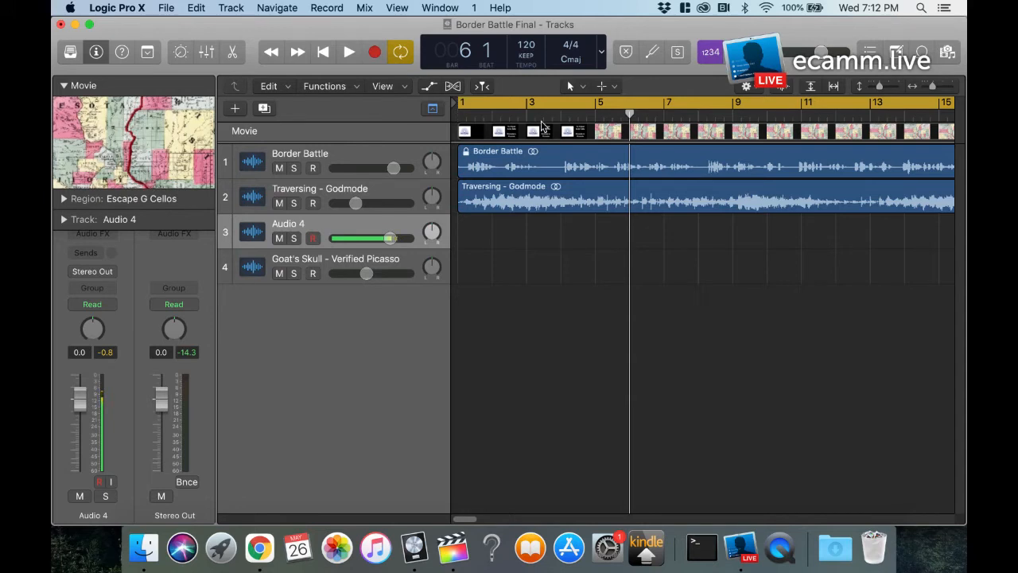
{"action": "left_click", "coordinate": [519, 105]}
{"action": "left_click", "coordinate": [561, 117]}
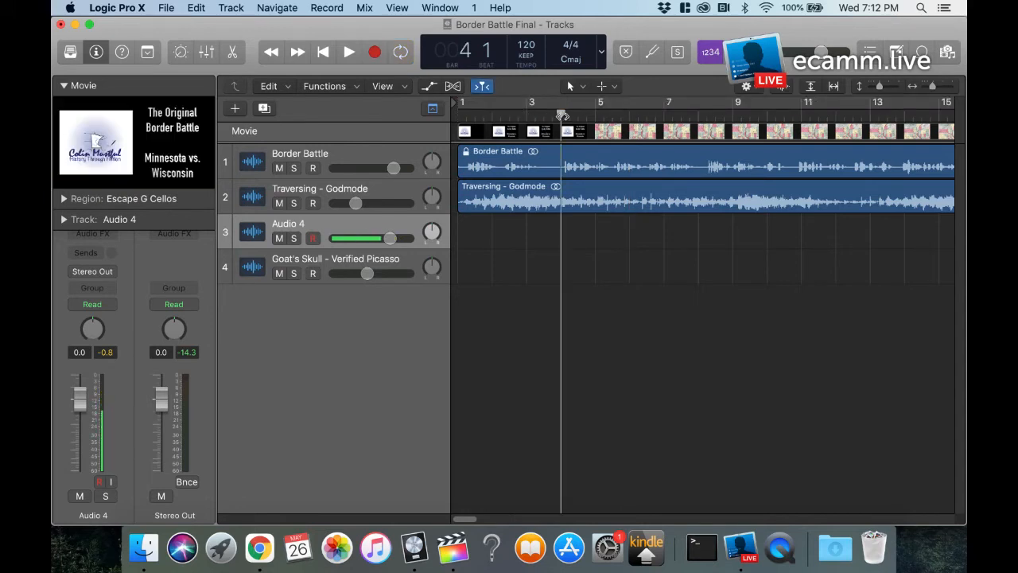
{"action": "key", "text": "space"}
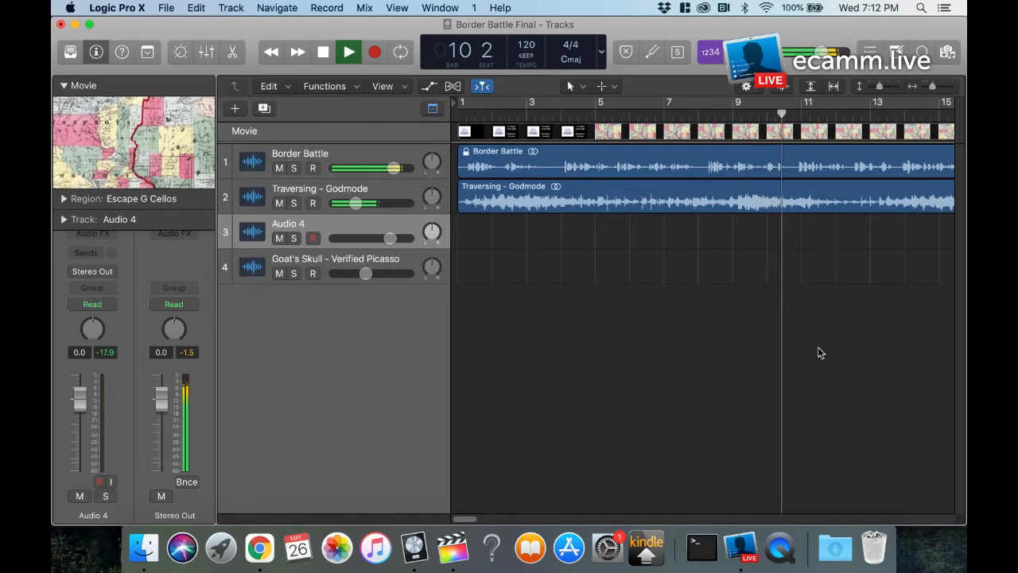
{"action": "key", "text": "space"}
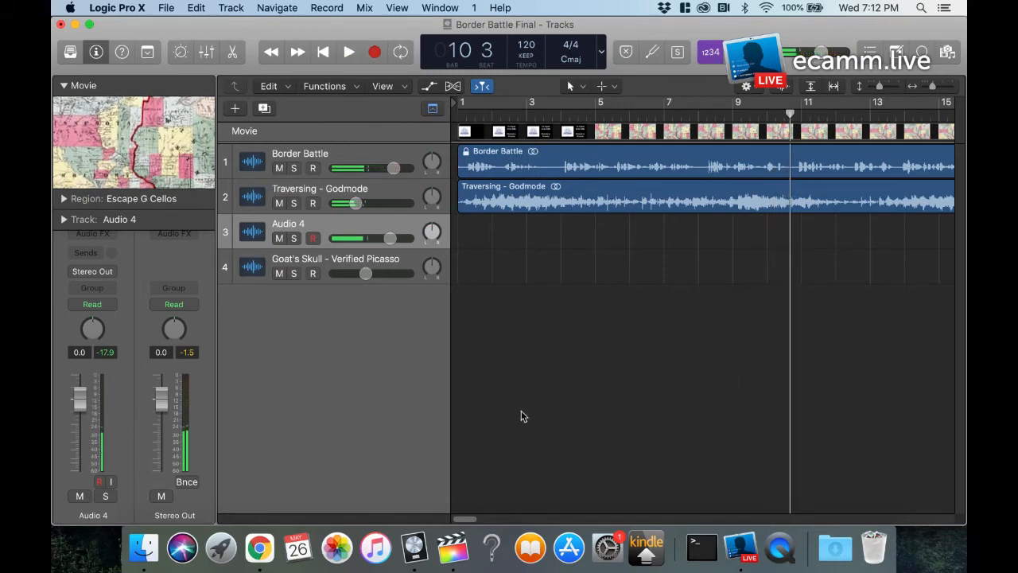
Step: Switch to the Project - Tracks window, examine the Channel EQ settings of the Audio 1 narration track, and close them
{"action": "right_click", "coordinate": [419, 549]}
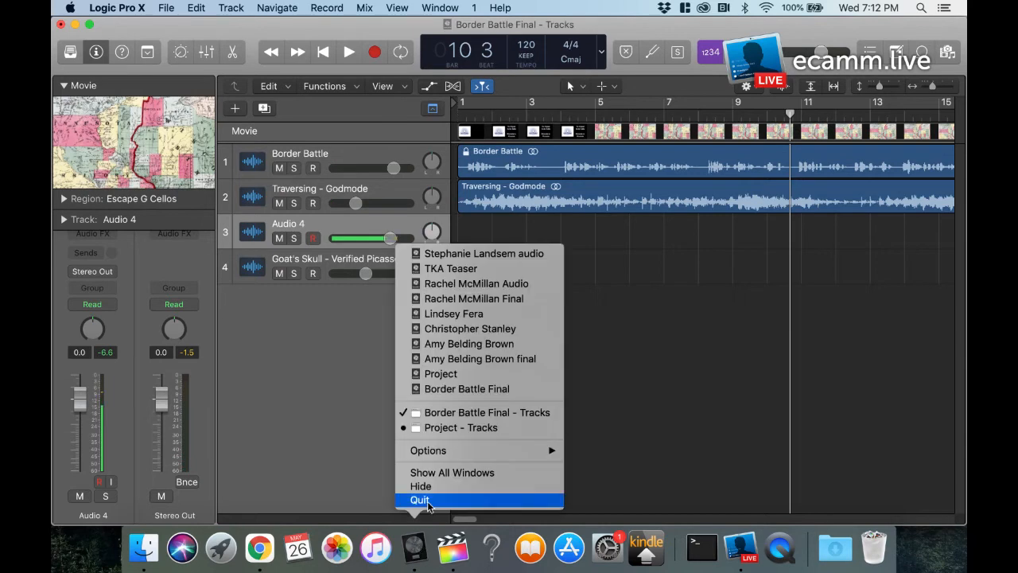
{"action": "left_click", "coordinate": [455, 435]}
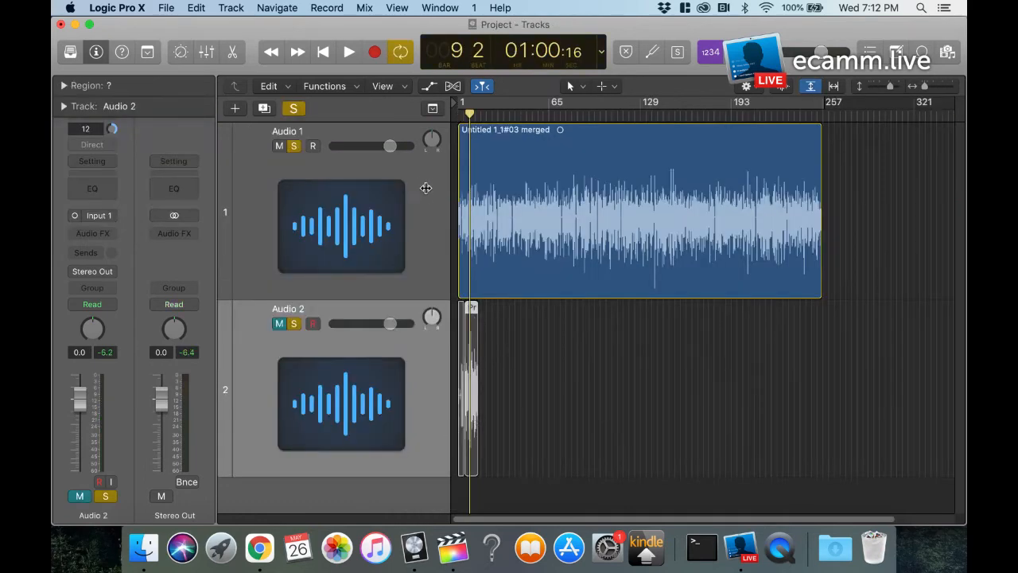
{"action": "left_click", "coordinate": [424, 179]}
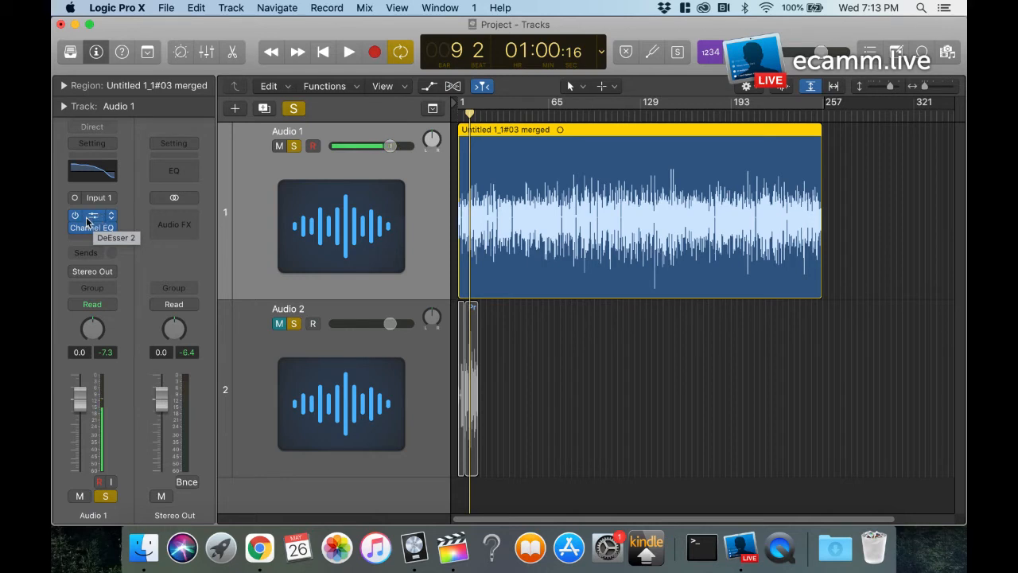
{"action": "left_click", "coordinate": [93, 172]}
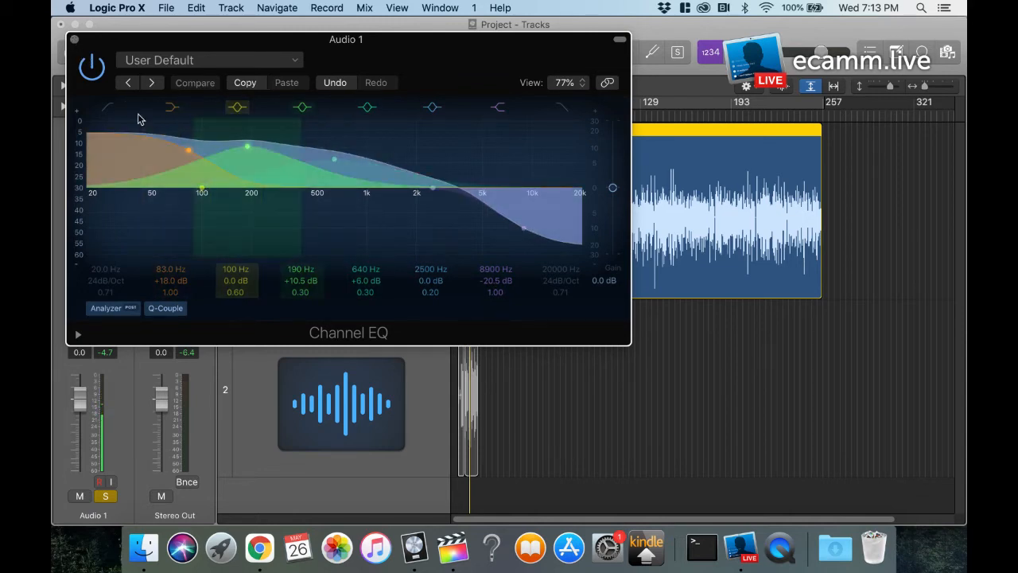
{"action": "left_click", "coordinate": [74, 40]}
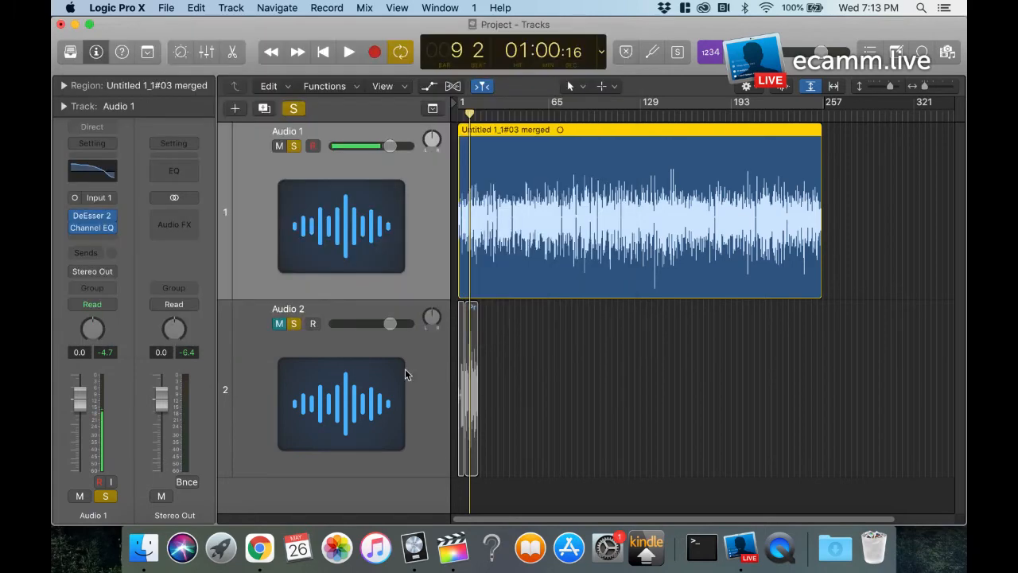
Step: Switch back to Chrome and open the channel dashboard in YouTube Studio
{"action": "left_click", "coordinate": [261, 547]}
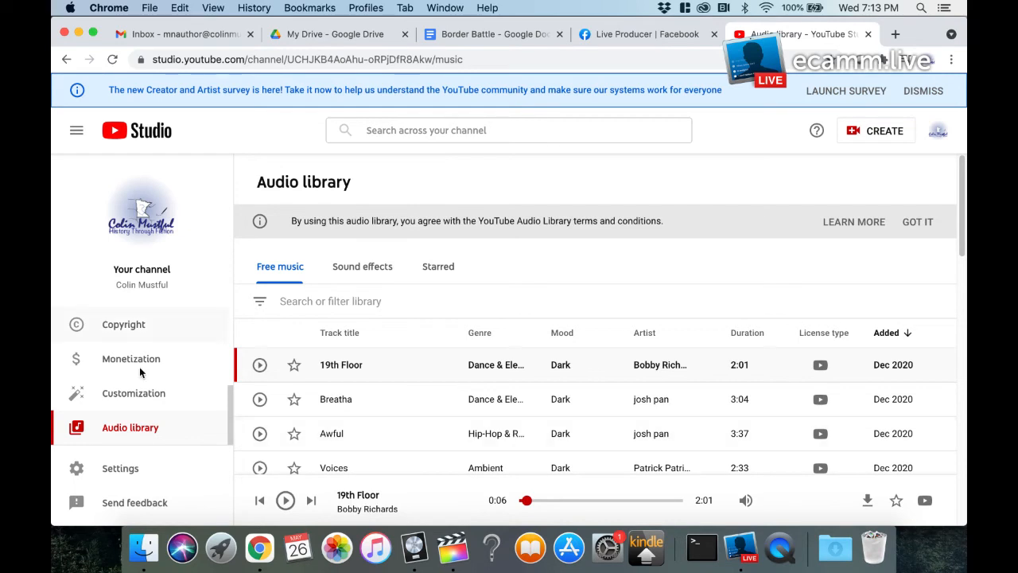
{"action": "scroll", "coordinate": [132, 350], "scroll_direction": "up", "scroll_amount": 3}
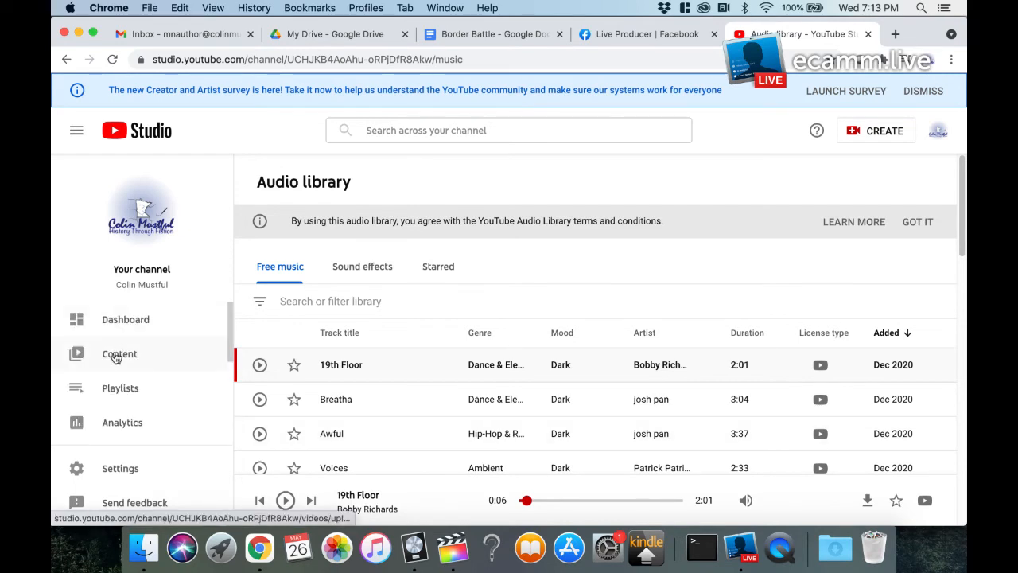
{"action": "left_click", "coordinate": [129, 323]}
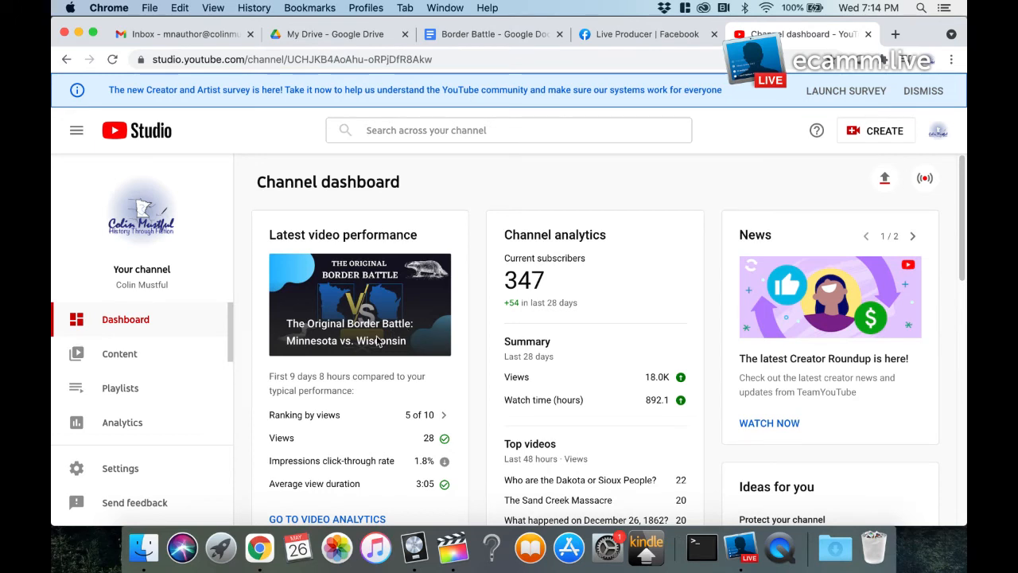
Step: Start a new video upload with Border Battle.mp4 from the Border Battle folder in Finder
{"action": "left_click", "coordinate": [865, 132]}
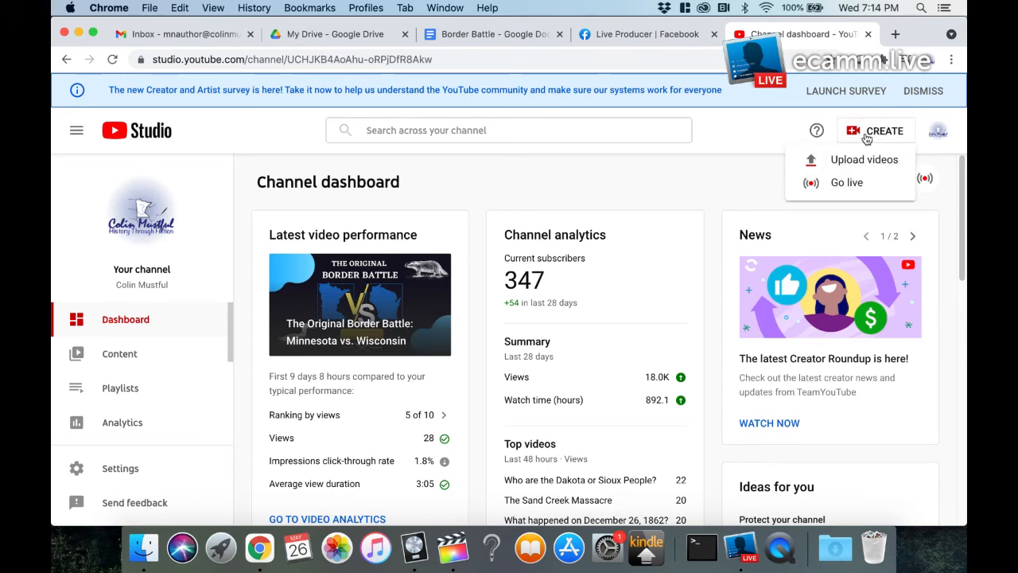
{"action": "left_click", "coordinate": [845, 163]}
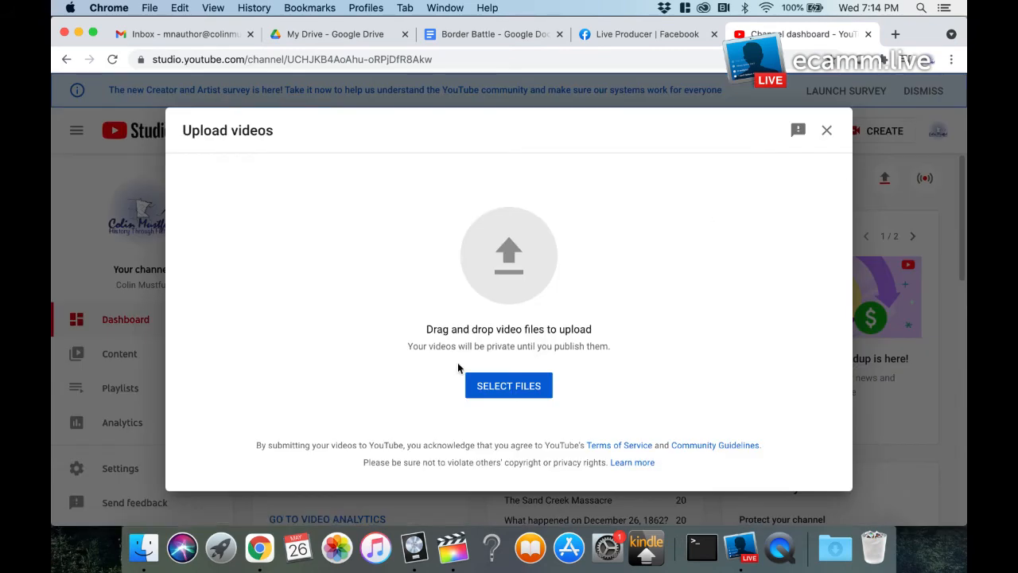
{"action": "left_click", "coordinate": [144, 548]}
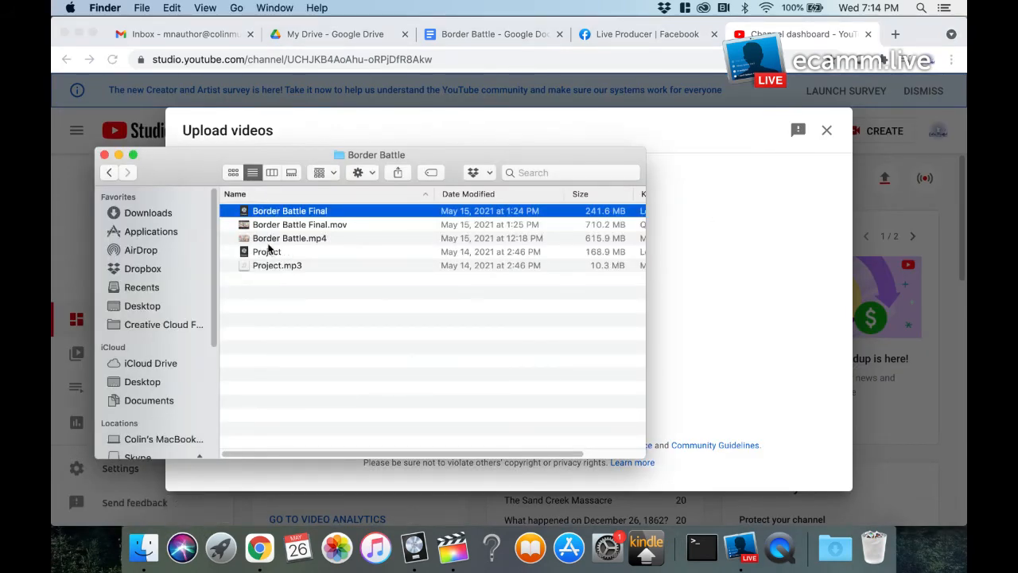
{"action": "left_click_drag", "start_coordinate": [194, 170], "coordinate": [147, 342]}
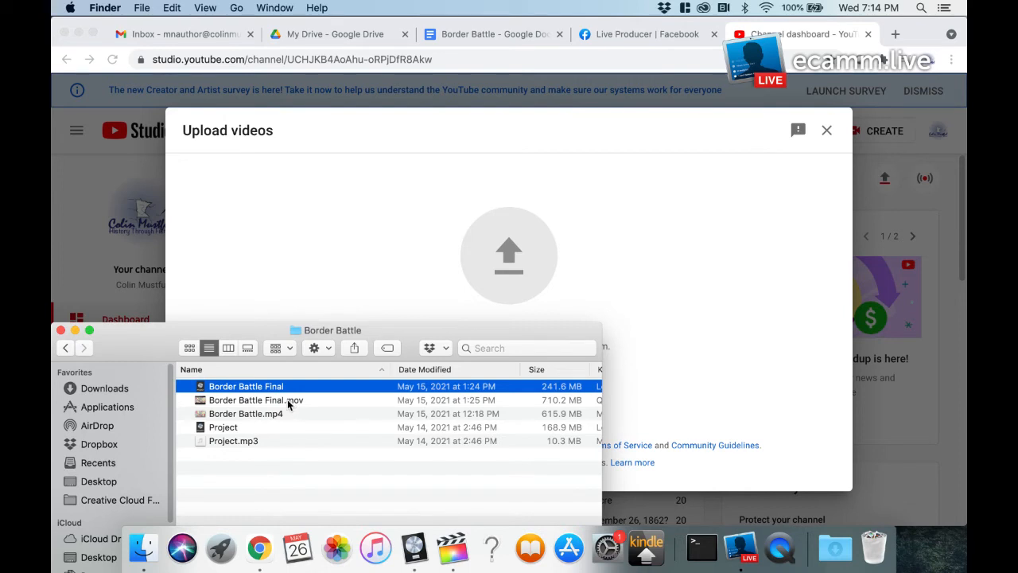
{"action": "mouse_move", "coordinate": [249, 418]}
{"action": "left_mouse_down"}
{"action": "mouse_move", "coordinate": [332, 420]}
{"action": "mouse_move", "coordinate": [513, 268]}
{"action": "left_mouse_up"}
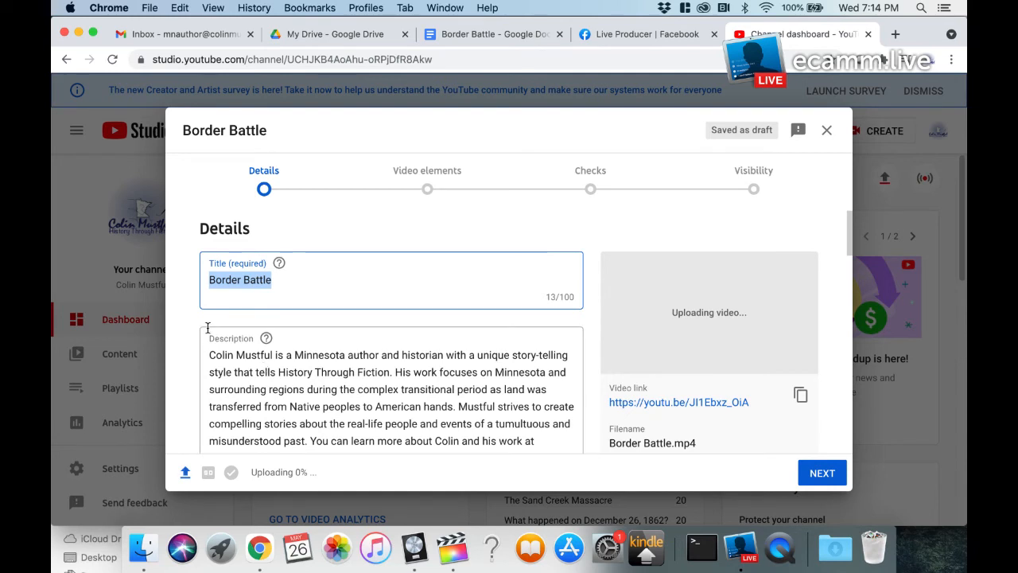
Step: Replace the uploaded video's title with "This is the title"
{"action": "scroll", "coordinate": [210, 325], "scroll_direction": "down", "scroll_amount": 1}
{"action": "scroll", "coordinate": [261, 275], "scroll_direction": "up", "scroll_amount": 1}
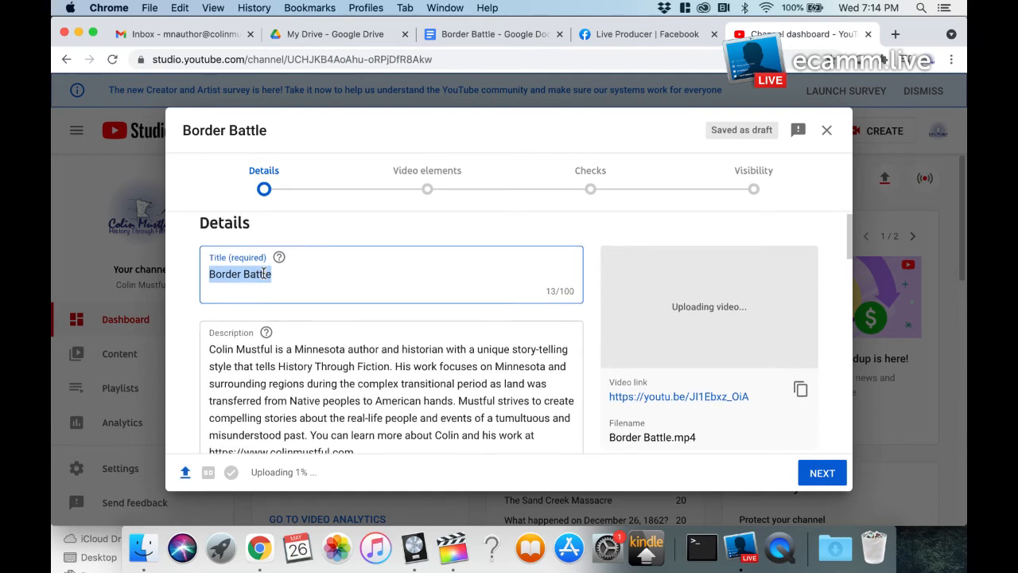
{"action": "type", "text": "Th"}
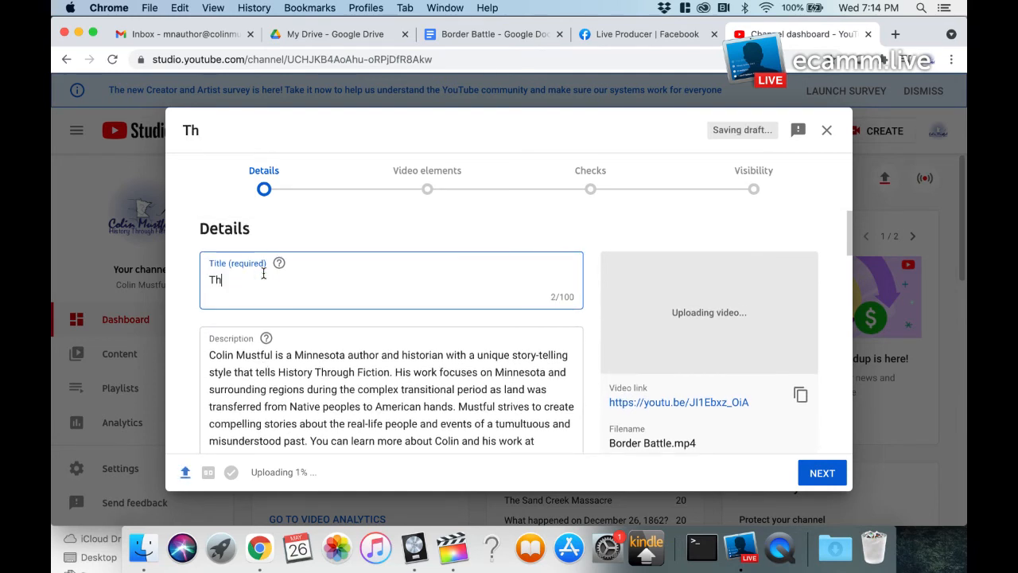
{"action": "type", "text": "is is the title"}
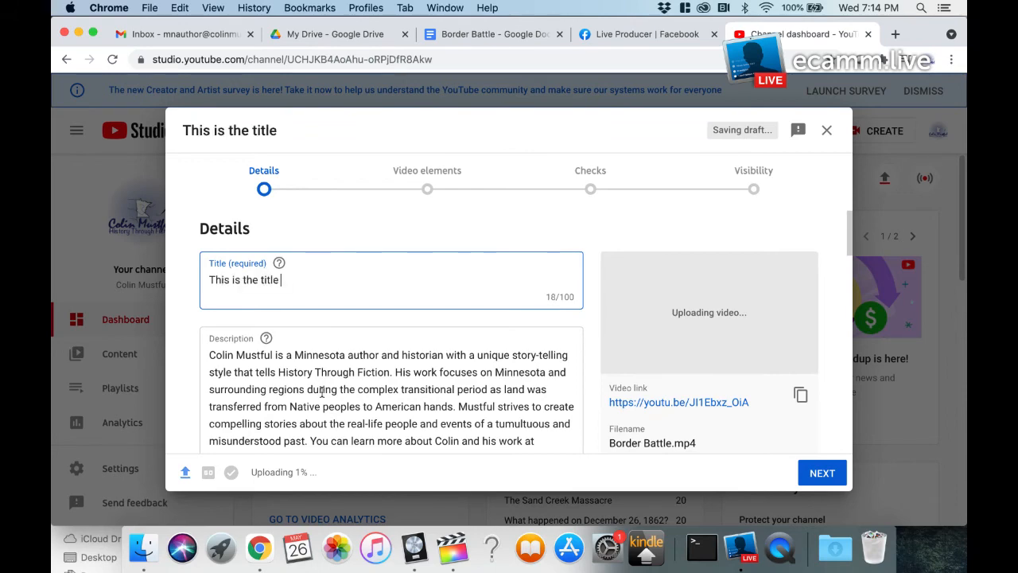
Step: Read through the video's prefilled description, including the book, course and social media links
{"action": "scroll", "coordinate": [321, 391], "scroll_direction": "down", "scroll_amount": 2}
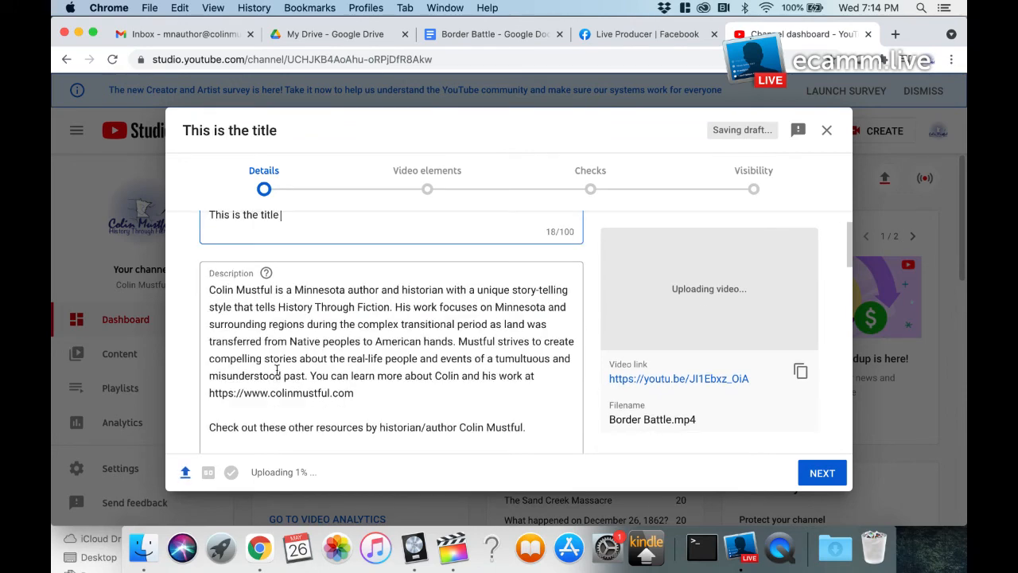
{"action": "scroll", "coordinate": [277, 369], "scroll_direction": "down", "scroll_amount": 4}
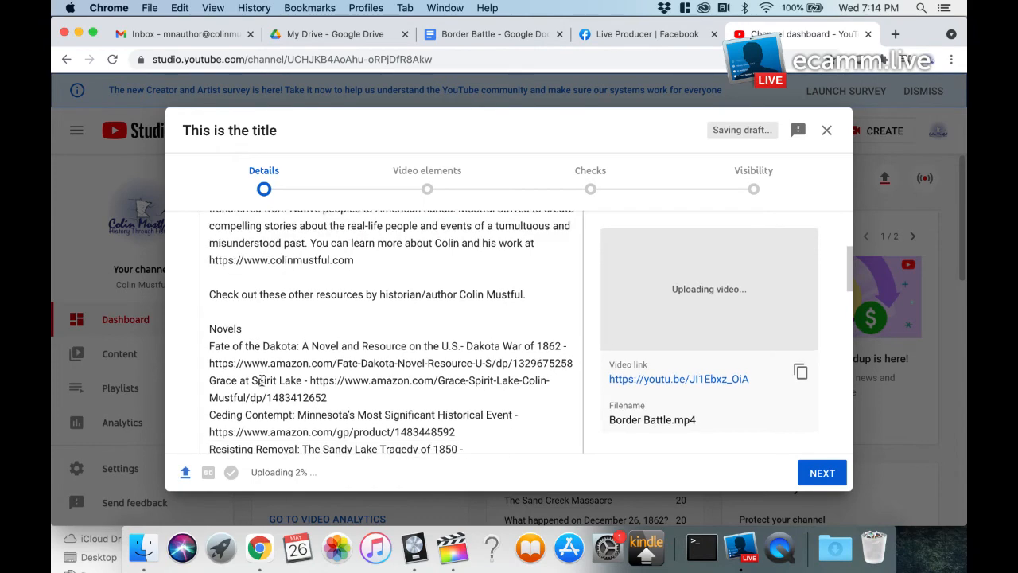
{"action": "scroll", "coordinate": [261, 380], "scroll_direction": "down", "scroll_amount": 1}
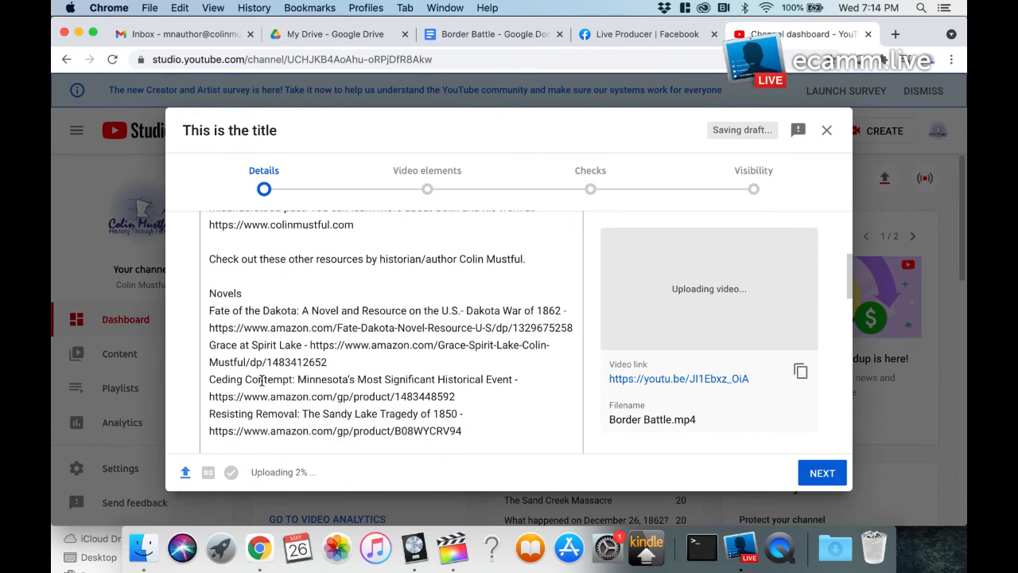
{"action": "scroll", "coordinate": [261, 380], "scroll_direction": "down", "scroll_amount": 5}
{"action": "scroll", "coordinate": [260, 380], "scroll_direction": "down", "scroll_amount": 4}
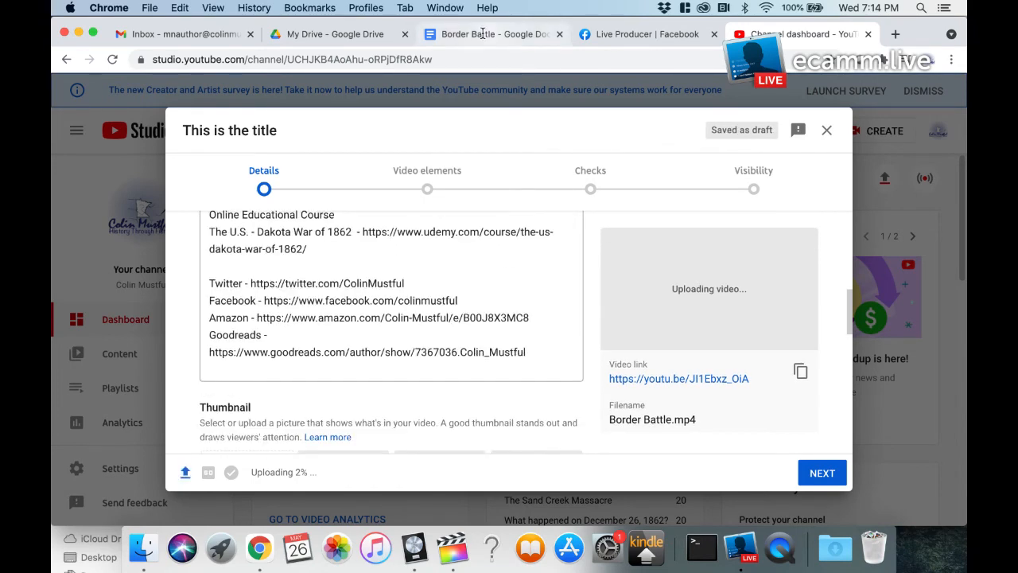
Step: Review the list of sources at the end of the Border Battle script in Google Docs
{"action": "left_click", "coordinate": [483, 35]}
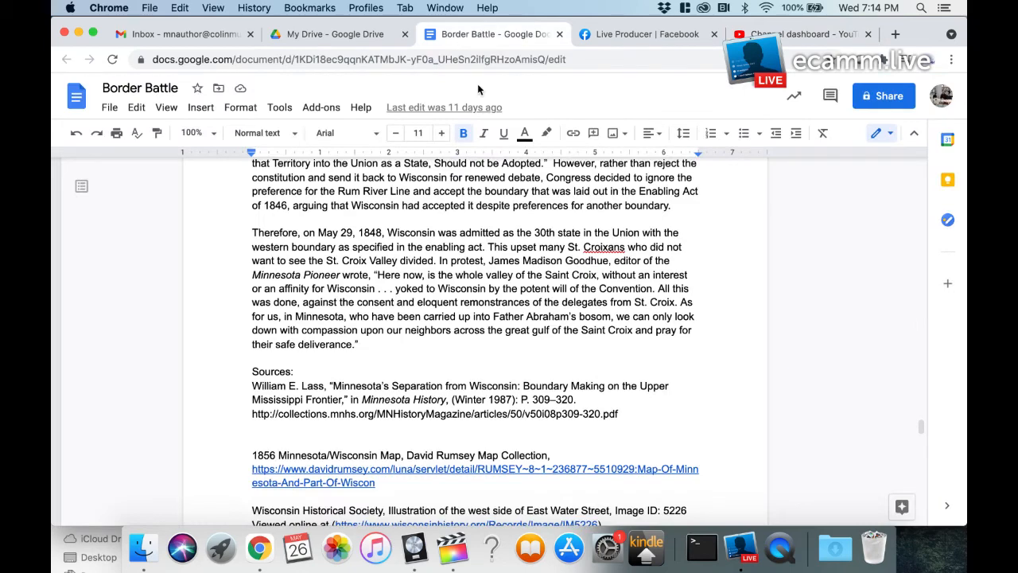
{"action": "scroll", "coordinate": [256, 416], "scroll_direction": "down", "scroll_amount": 6}
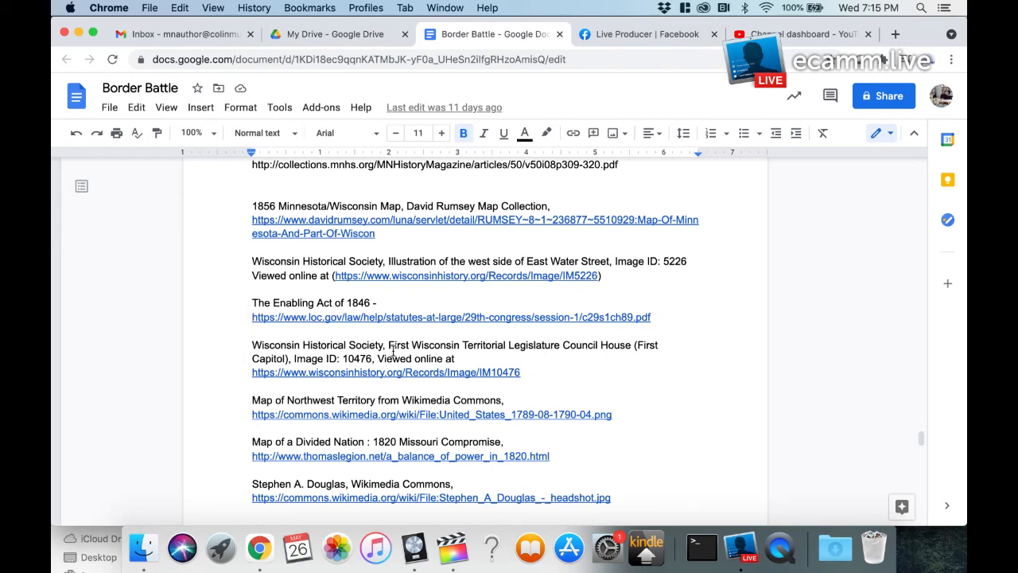
{"action": "scroll", "coordinate": [283, 374], "scroll_direction": "down", "scroll_amount": 10}
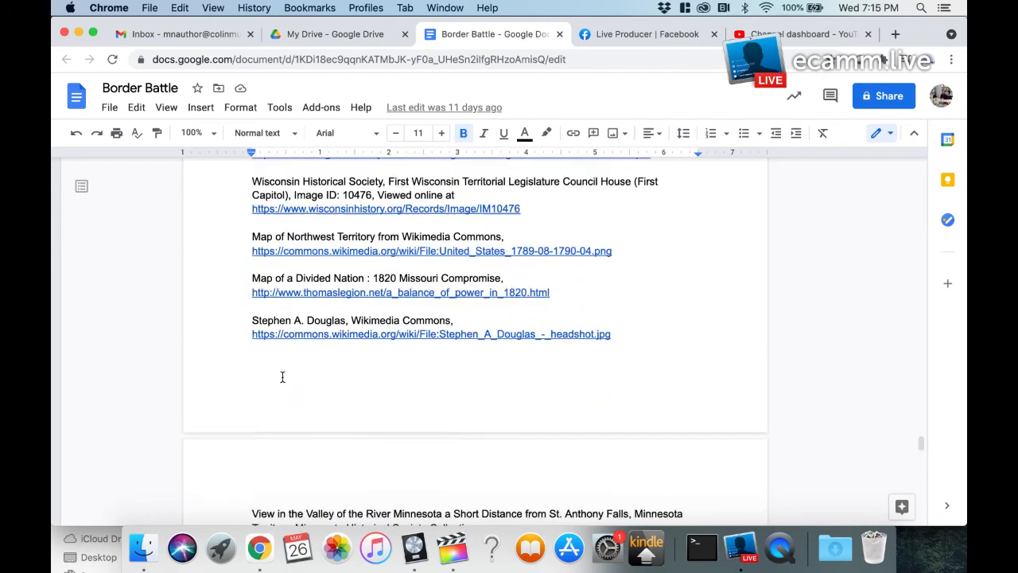
{"action": "scroll", "coordinate": [255, 368], "scroll_direction": "down", "scroll_amount": 6}
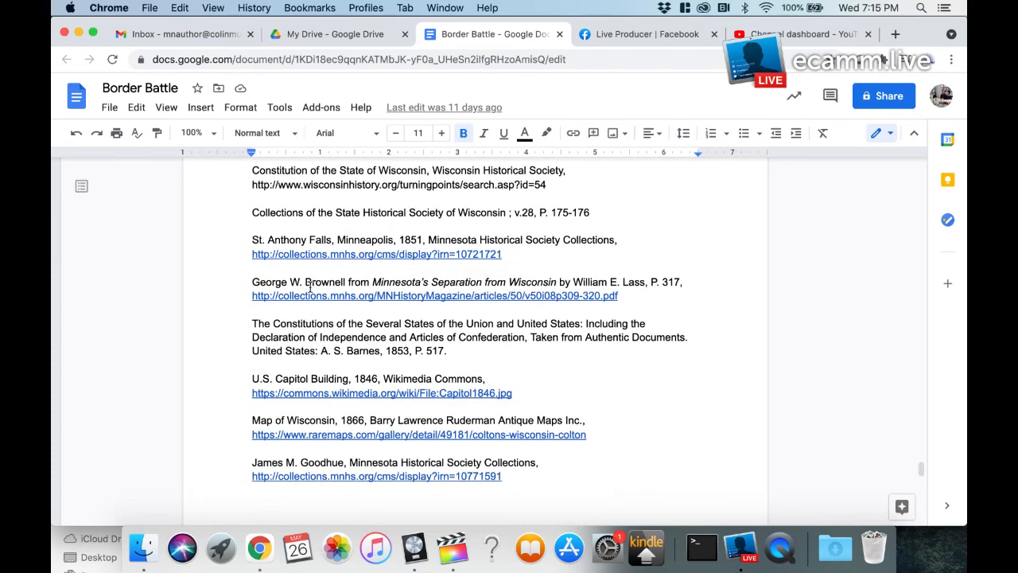
Step: Return to the upload's thumbnail section, and open the list of all folders in Canva in a new browser tab
{"action": "left_click", "coordinate": [751, 34]}
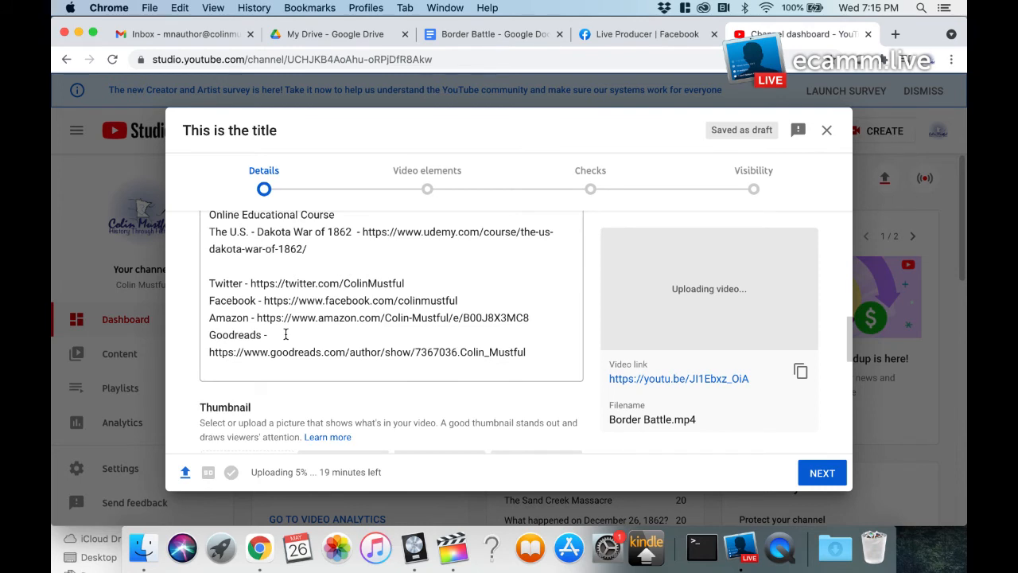
{"action": "scroll", "coordinate": [286, 334], "scroll_direction": "down", "scroll_amount": 3}
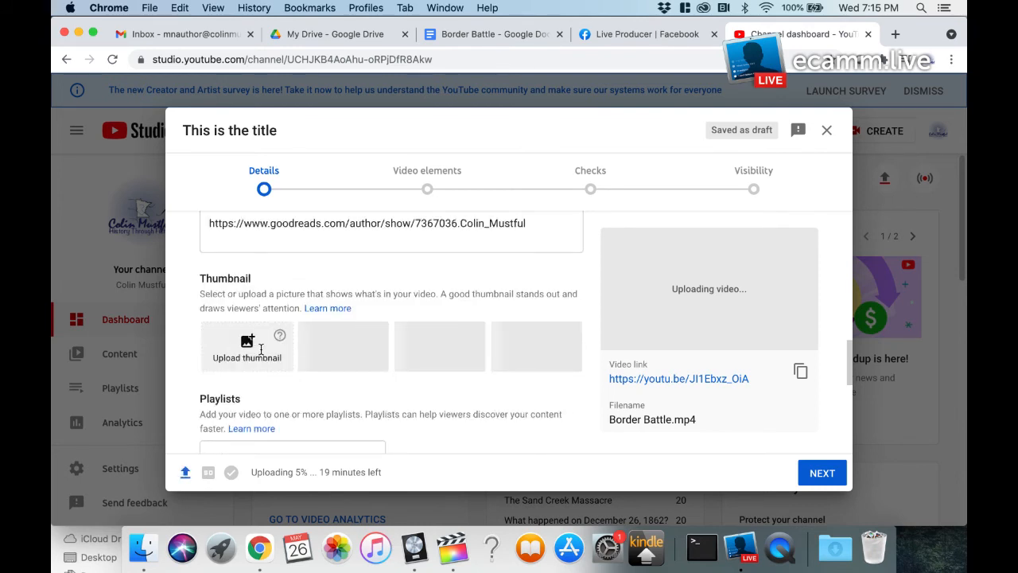
{"action": "left_click", "coordinate": [895, 35]}
{"action": "type", "text": "canva.com"}
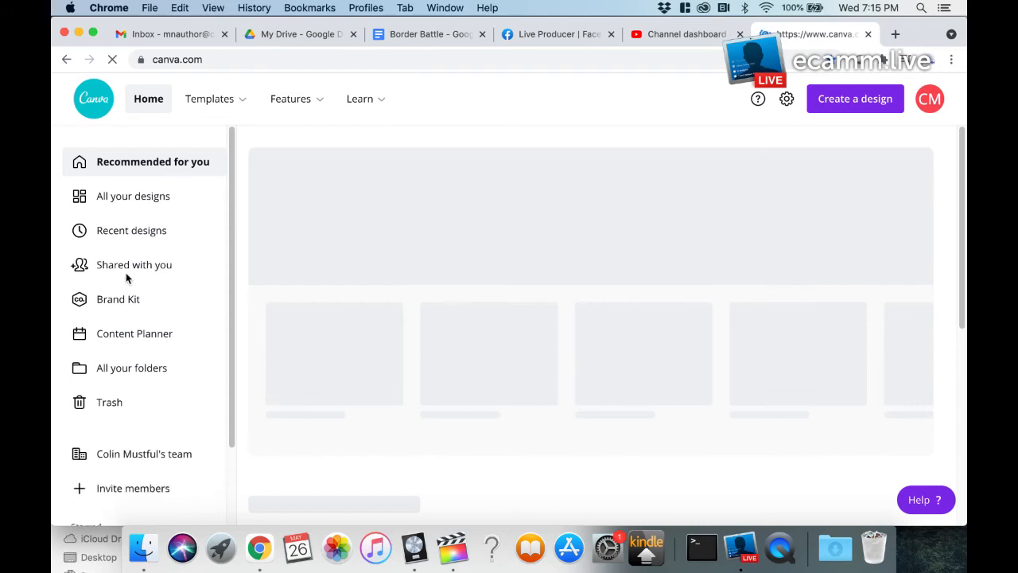
{"action": "left_click", "coordinate": [116, 368]}
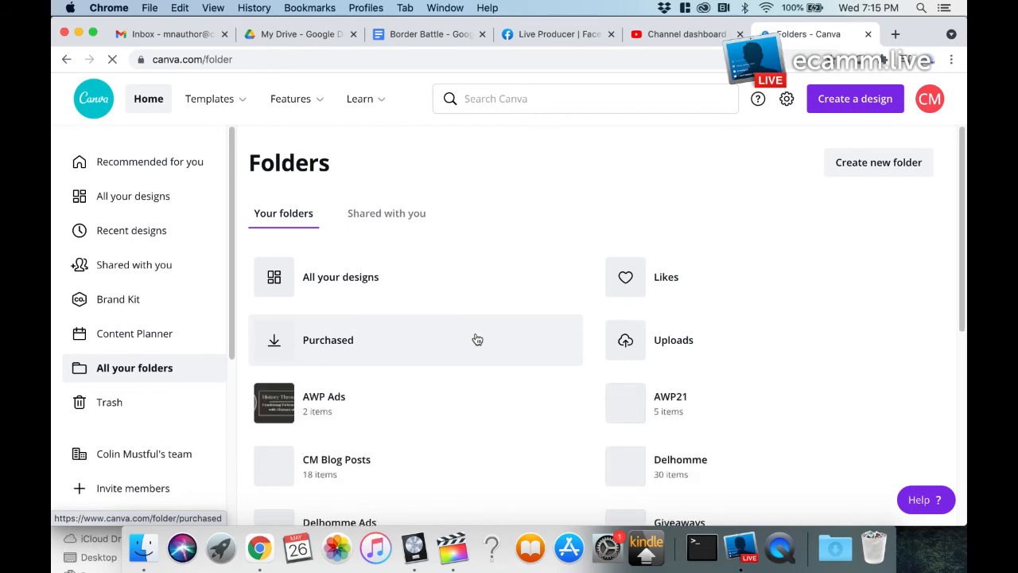
Step: Open the YouTube Thumbnails folder in Canva and open the design "YouTube Copy of The Original Border Battle" for editing
{"action": "scroll", "coordinate": [477, 340], "scroll_direction": "down", "scroll_amount": 1}
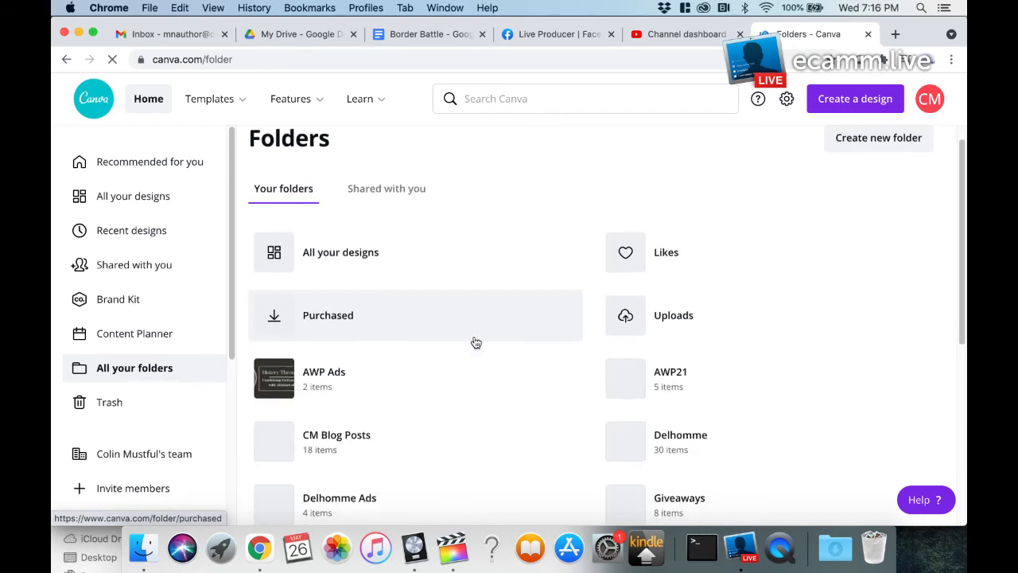
{"action": "scroll", "coordinate": [475, 342], "scroll_direction": "down", "scroll_amount": 5}
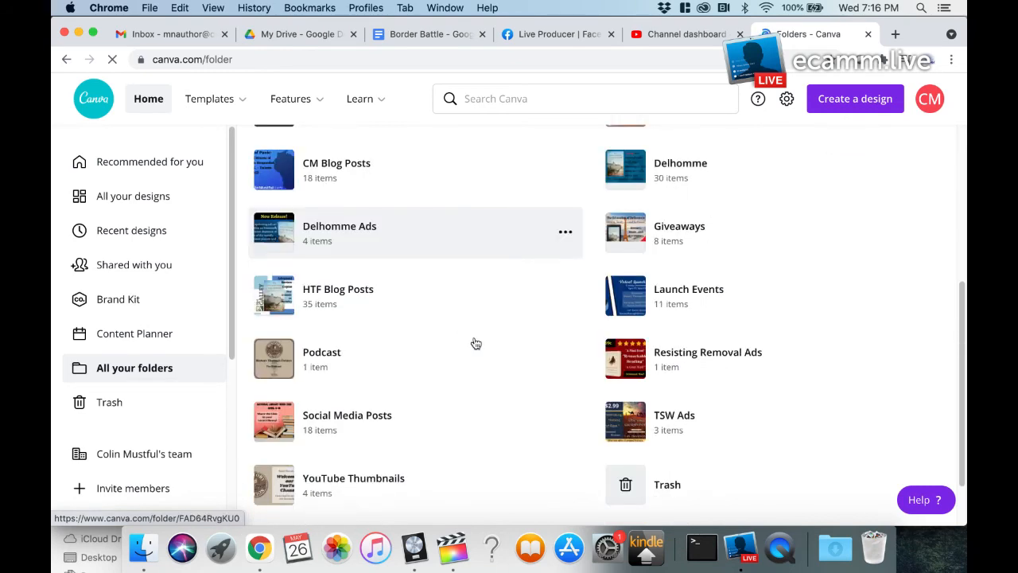
{"action": "scroll", "coordinate": [332, 445], "scroll_direction": "down", "scroll_amount": 1}
{"action": "left_click", "coordinate": [323, 450]}
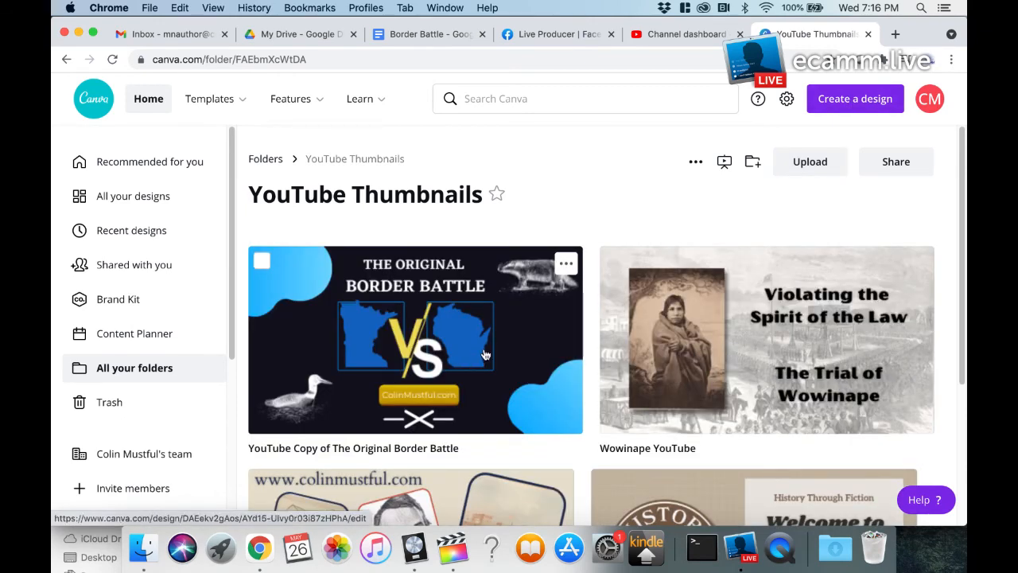
{"action": "left_click", "coordinate": [486, 355]}
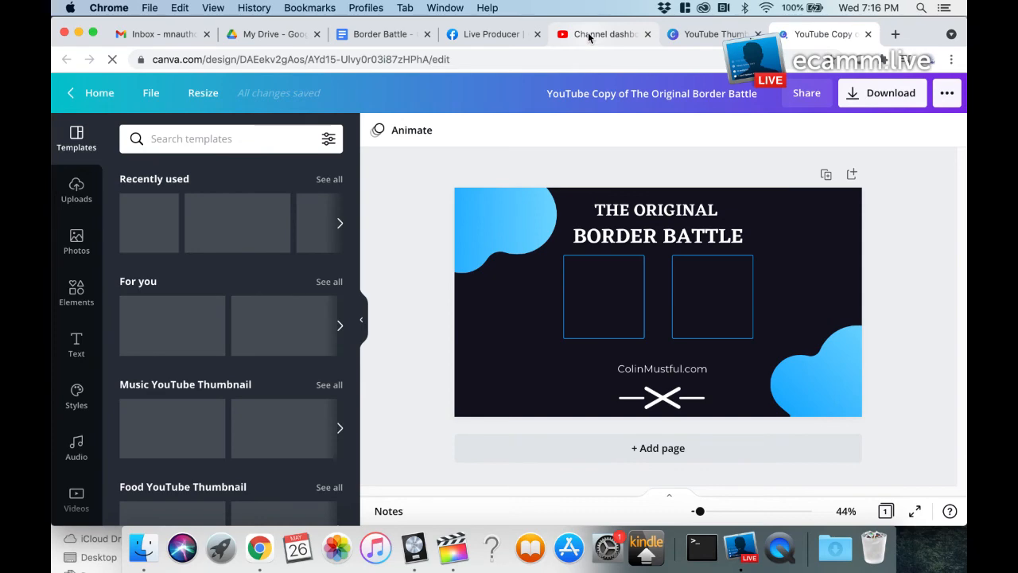
Step: Return to the YouTube Studio upload, review the audience and age restriction settings, and try to go to the Video elements stage
{"action": "left_click", "coordinate": [612, 34]}
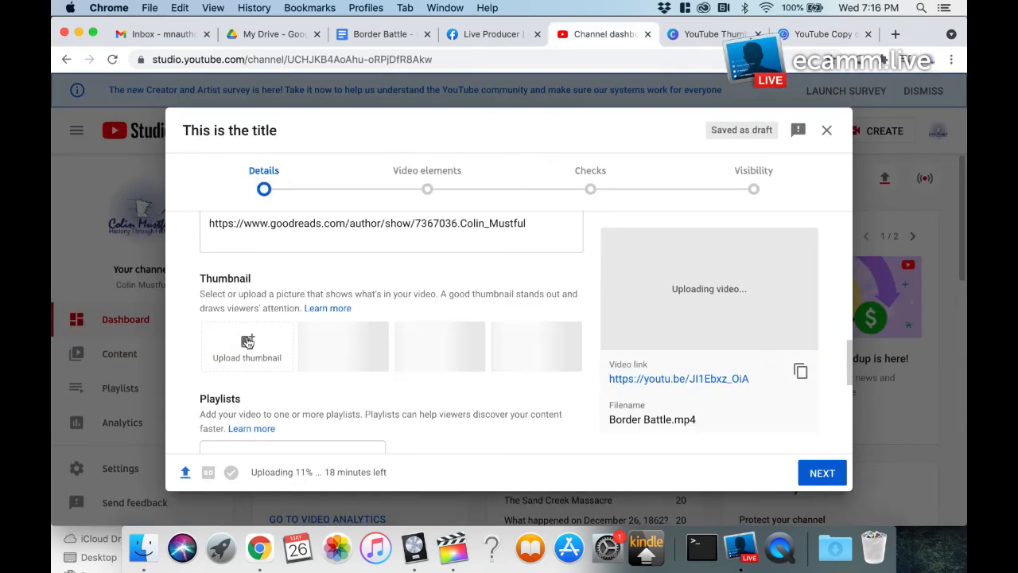
{"action": "scroll", "coordinate": [192, 359], "scroll_direction": "down", "scroll_amount": 10}
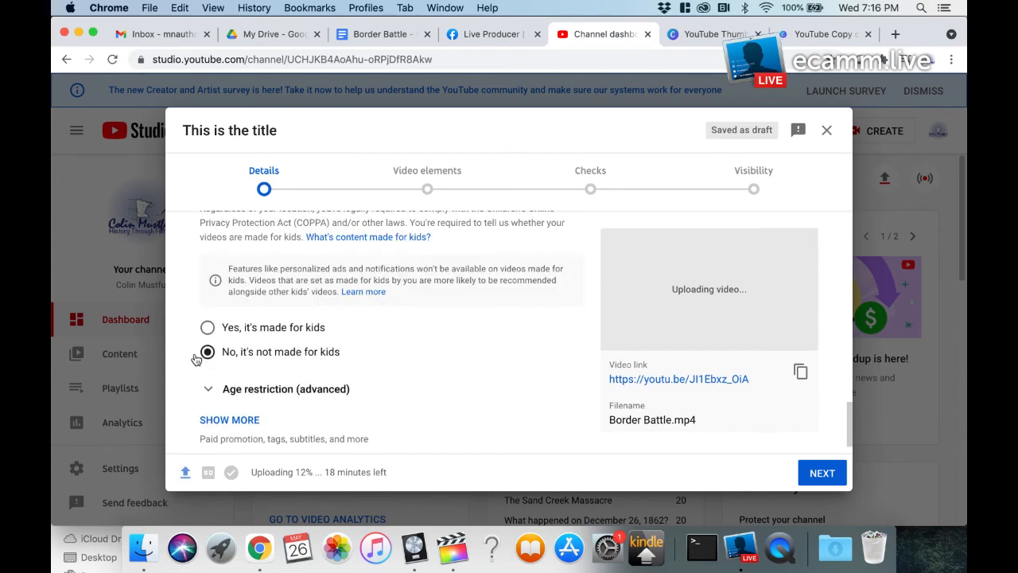
{"action": "scroll", "coordinate": [195, 360], "scroll_direction": "down", "scroll_amount": 2}
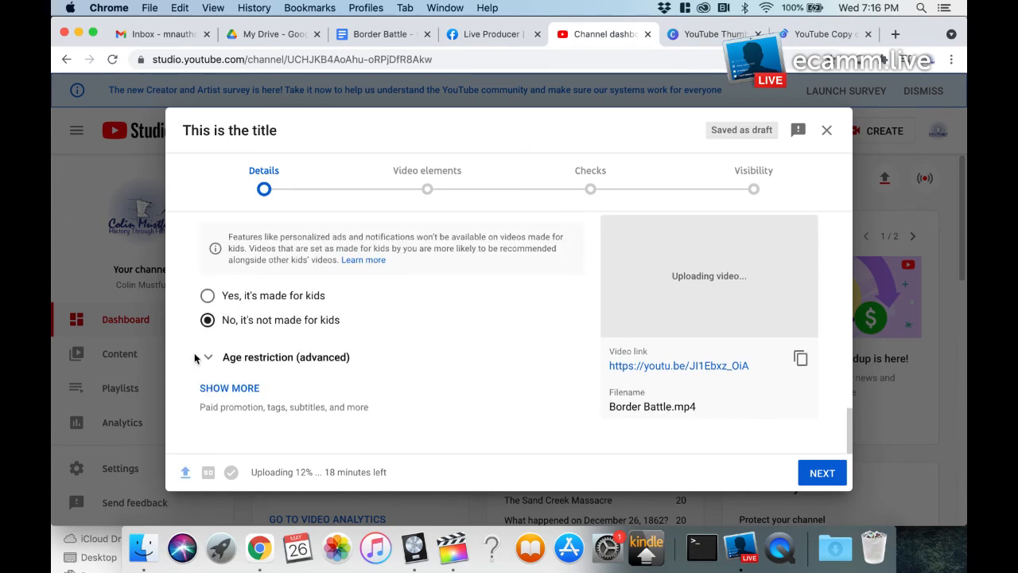
{"action": "scroll", "coordinate": [195, 359], "scroll_direction": "up", "scroll_amount": 15}
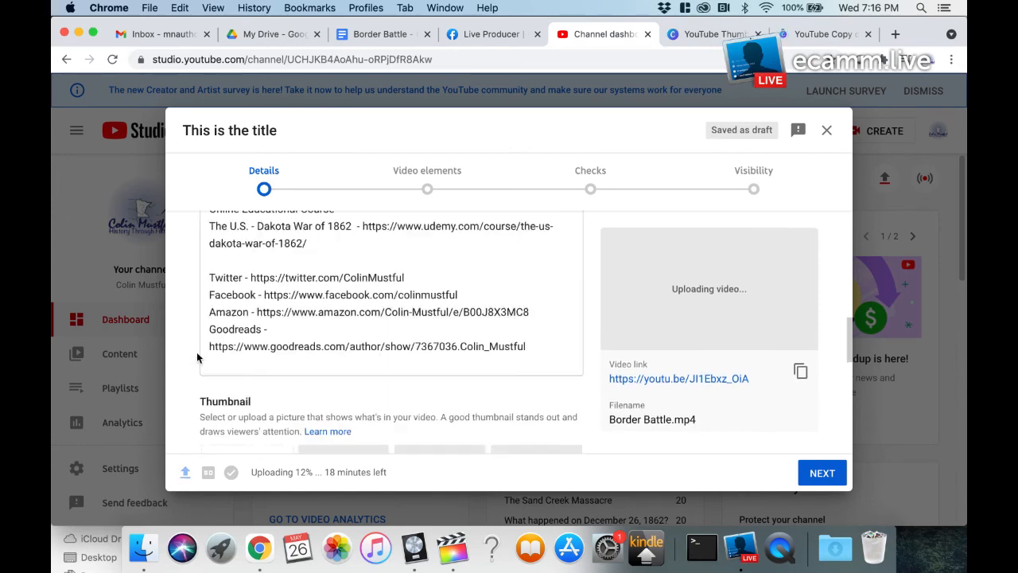
{"action": "left_click", "coordinate": [421, 169]}
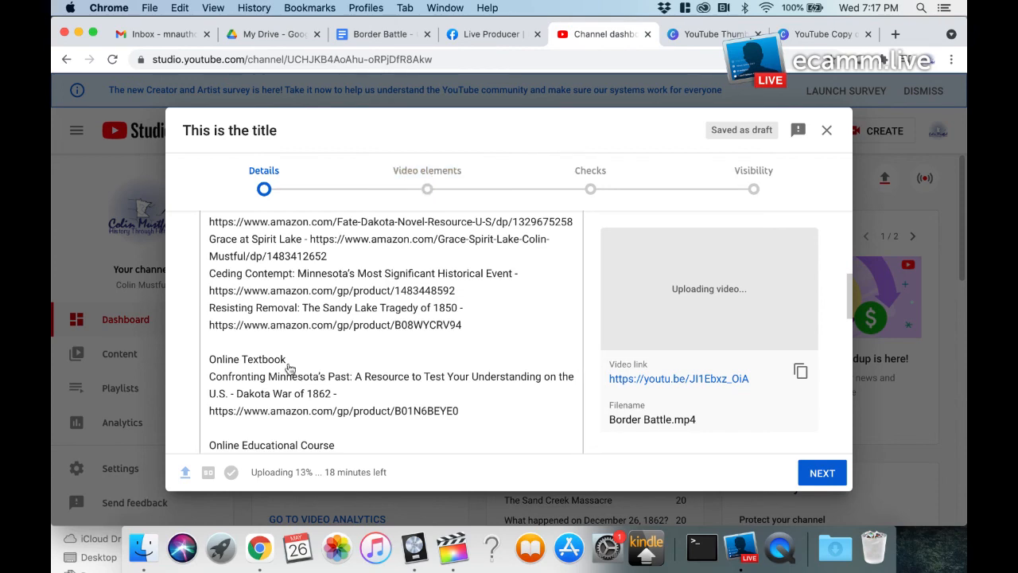
Step: Close the draft video's upload details and switch to Ecamm Live
{"action": "left_click", "coordinate": [827, 132]}
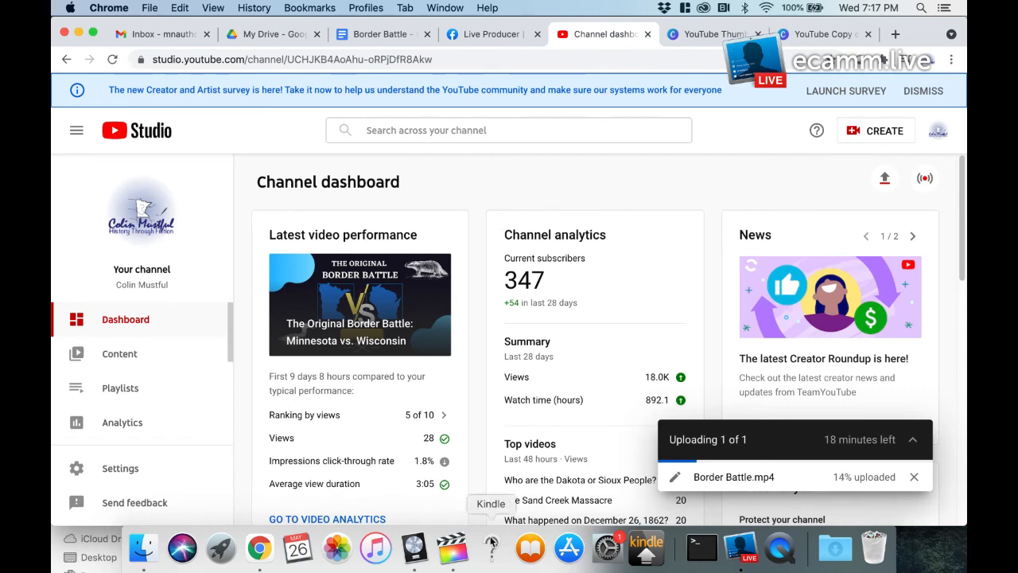
{"action": "left_click", "coordinate": [740, 547]}
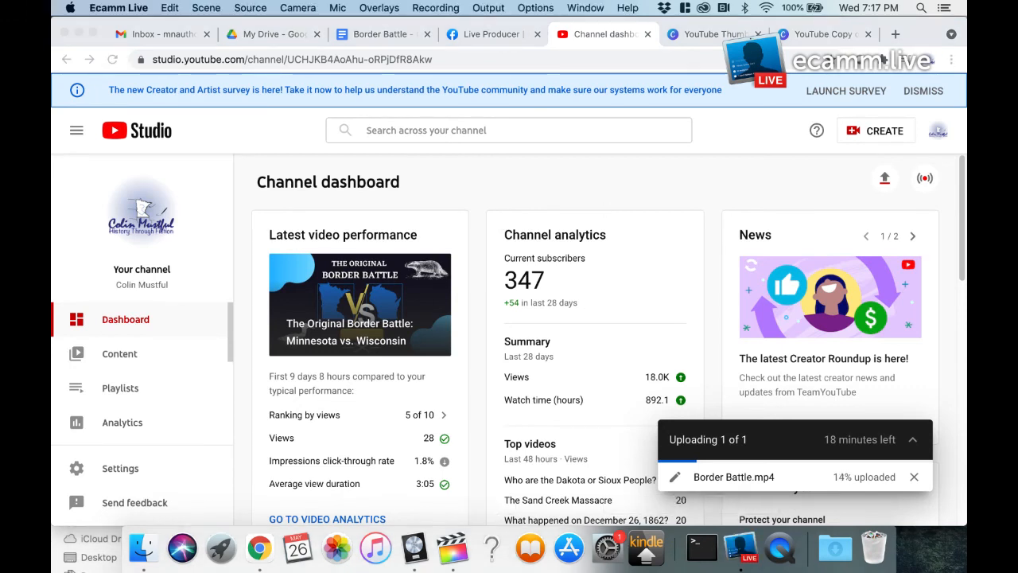